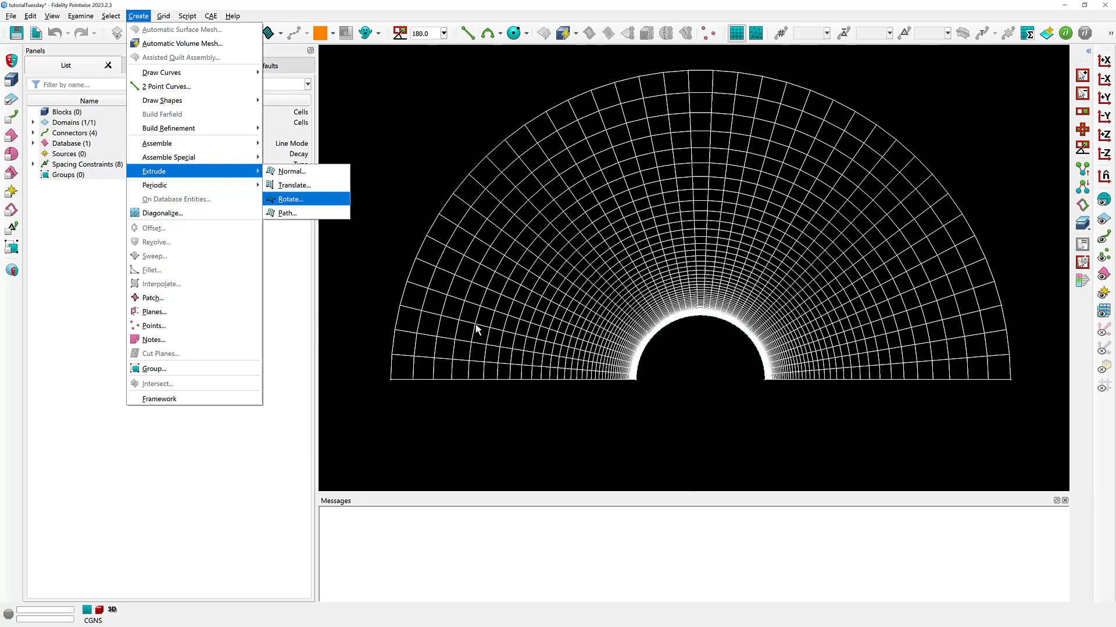
Extrude the half-annulus domain by rotating it 360° about the X axis through 0 0 0 in 40 steps.
key(Return)
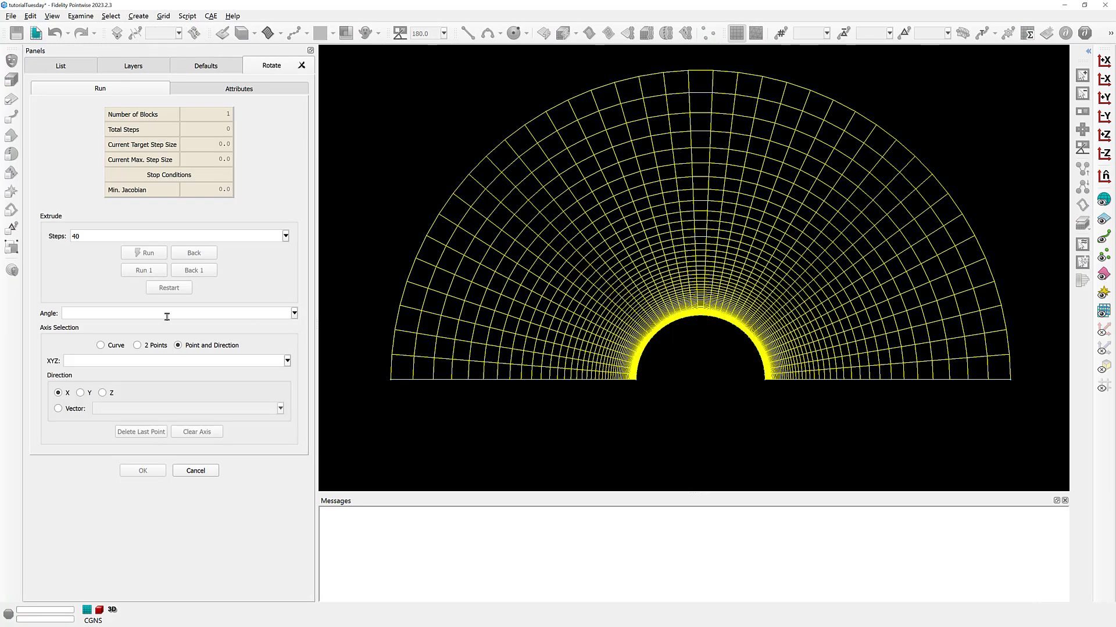
click(112, 313)
text(360.0)
click(152, 360)
text(0 0 0)
key(Return)
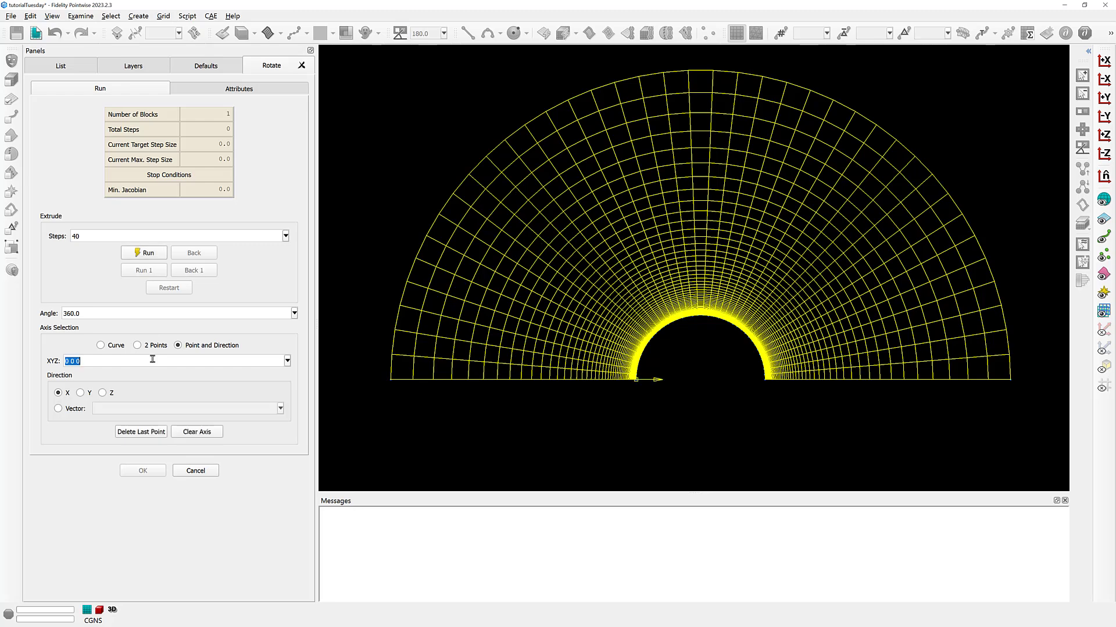
click(146, 254)
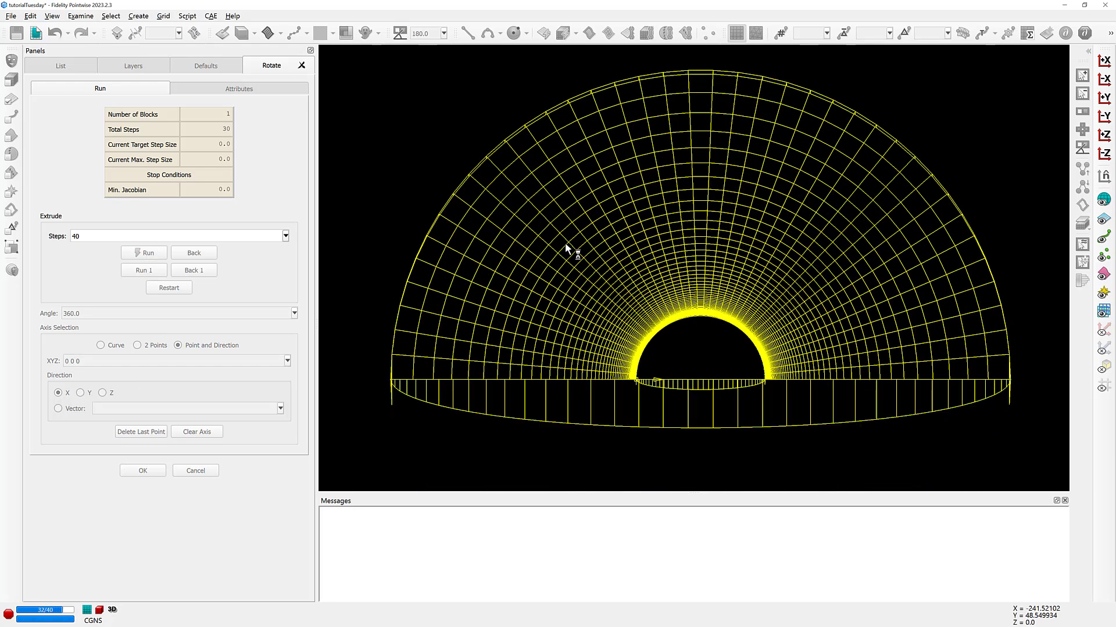
key(F5)
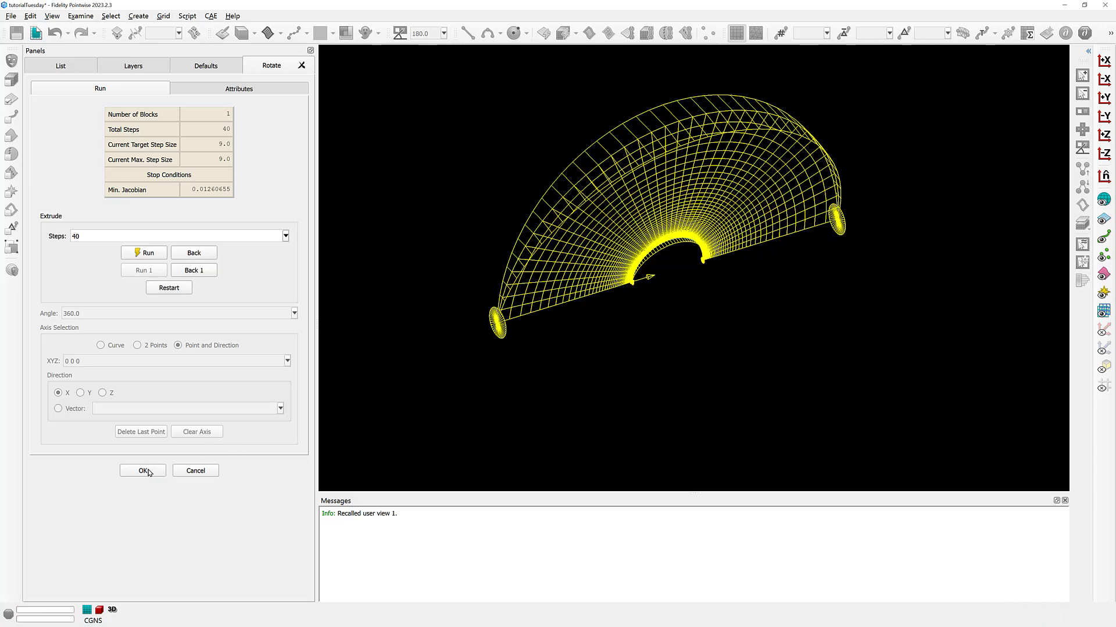
click(144, 471)
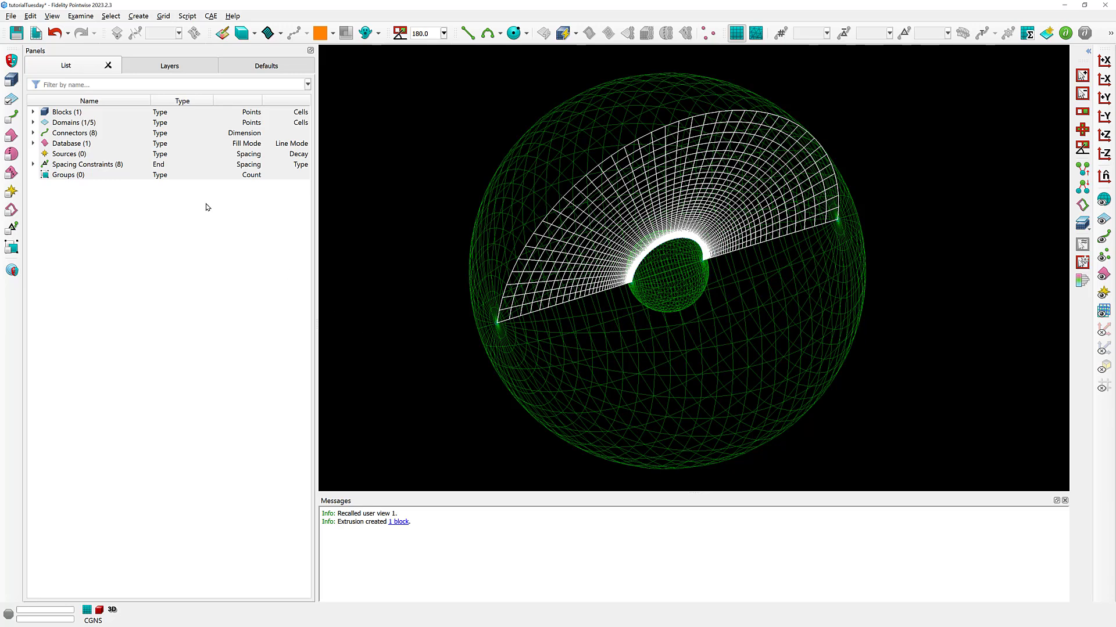
Examine the block's cell types on the K = 1 cutting plane, probing the cells along the rotation axis near the inner sphere.
click(683, 284)
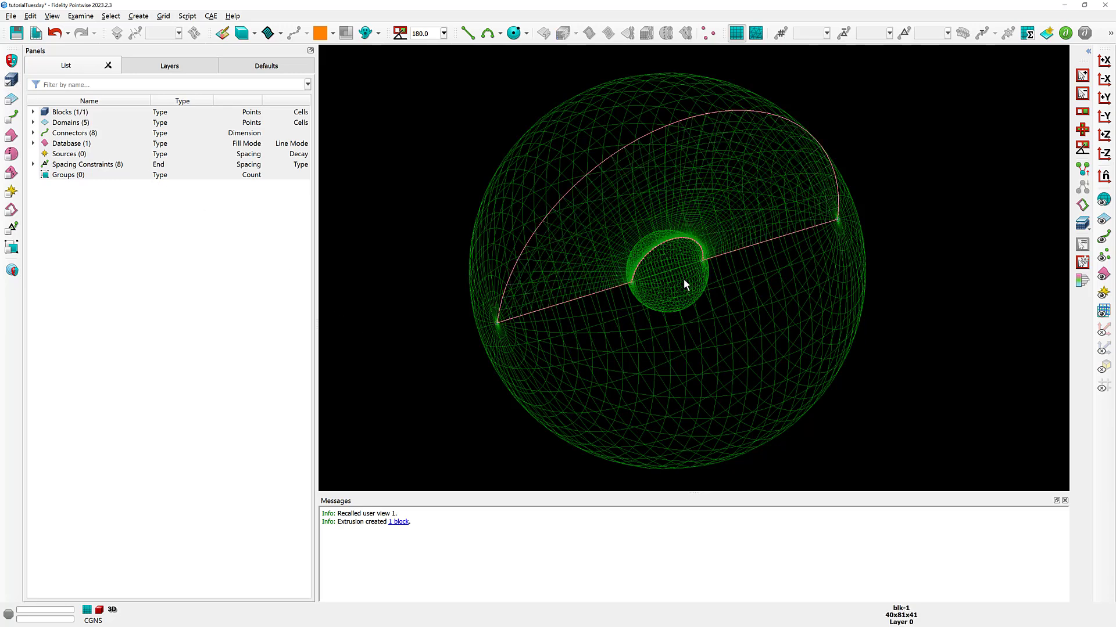
key(ctrl+e)
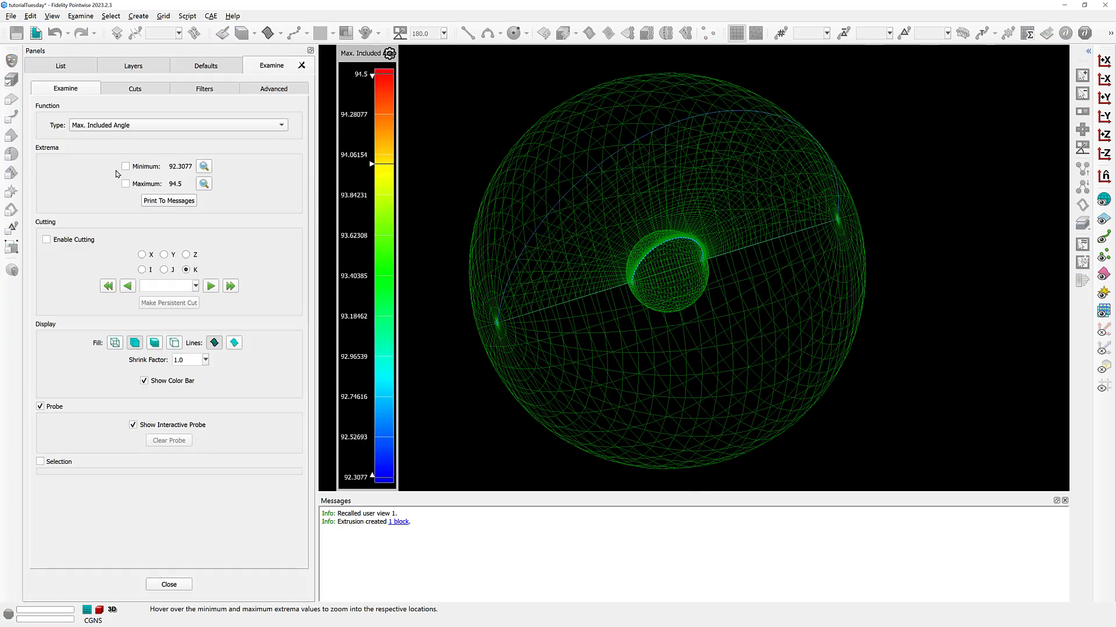
click(104, 125)
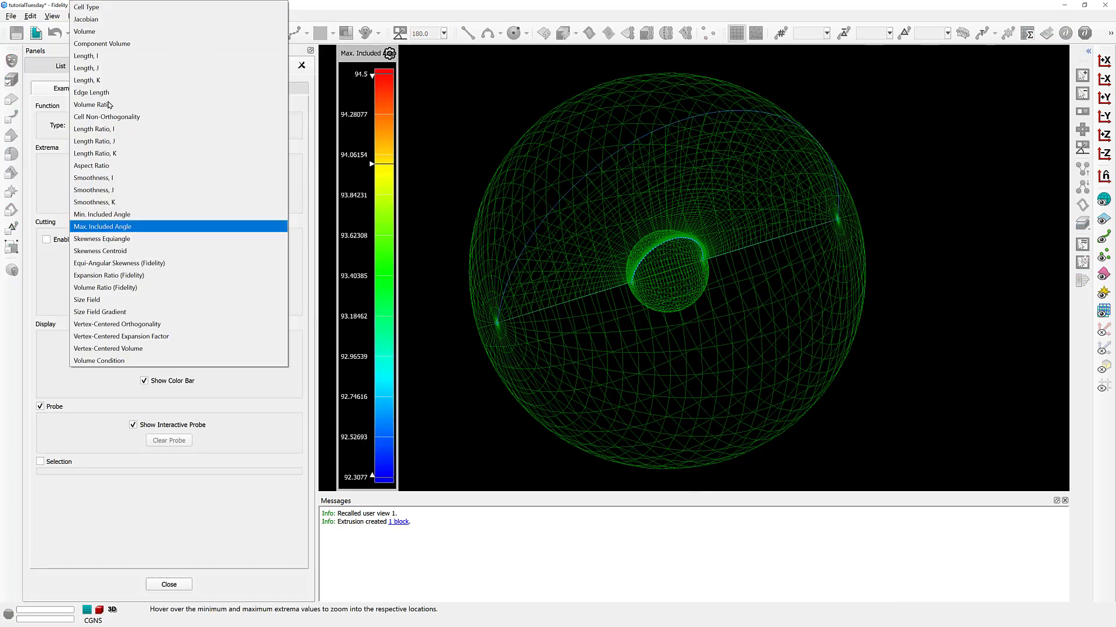
click(100, 11)
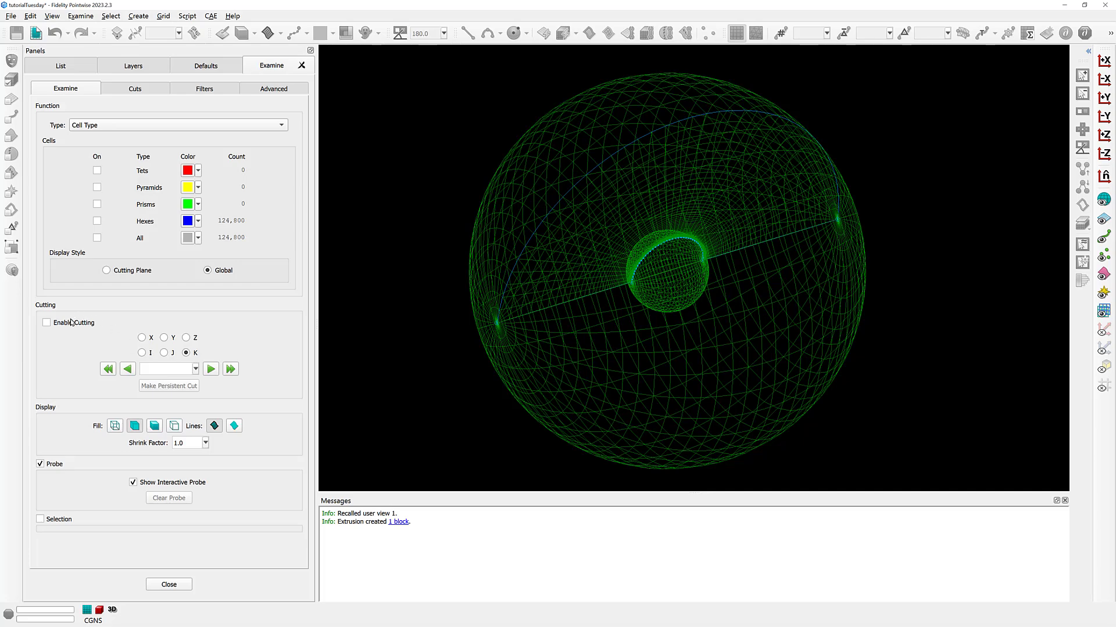
click(70, 322)
scroll(639, 273, up, 2)
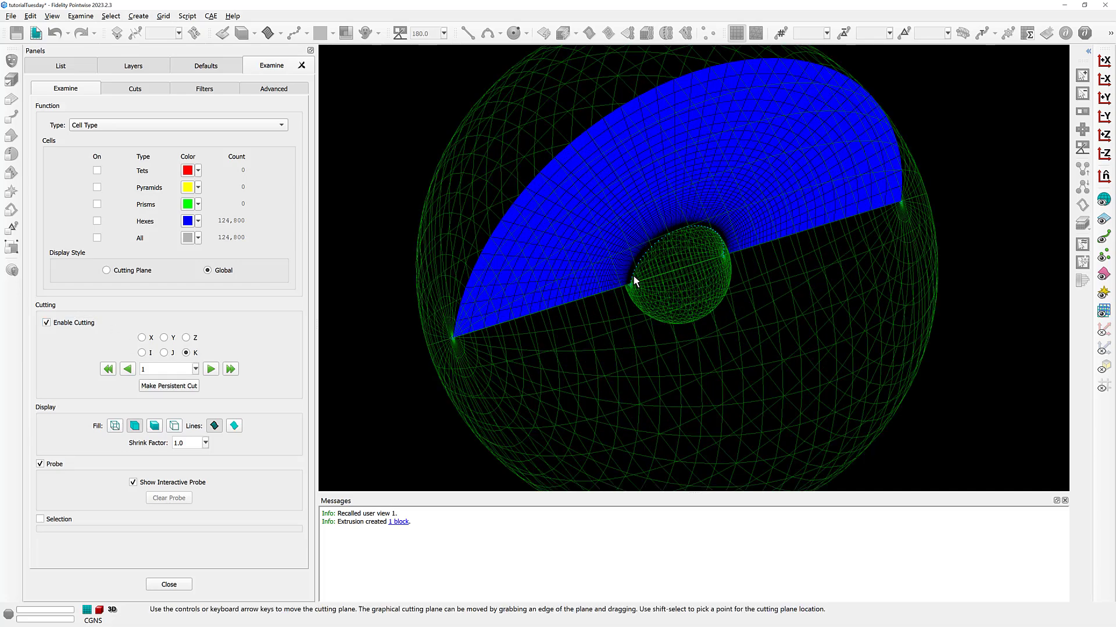
scroll(633, 274, up, 5)
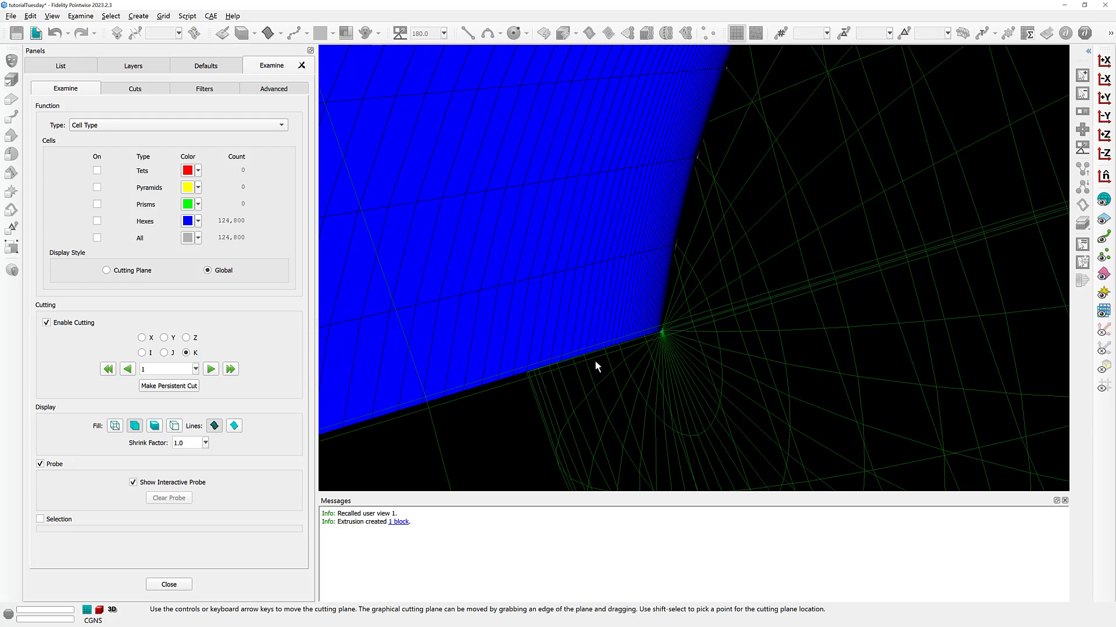
scroll(605, 343, up, 1)
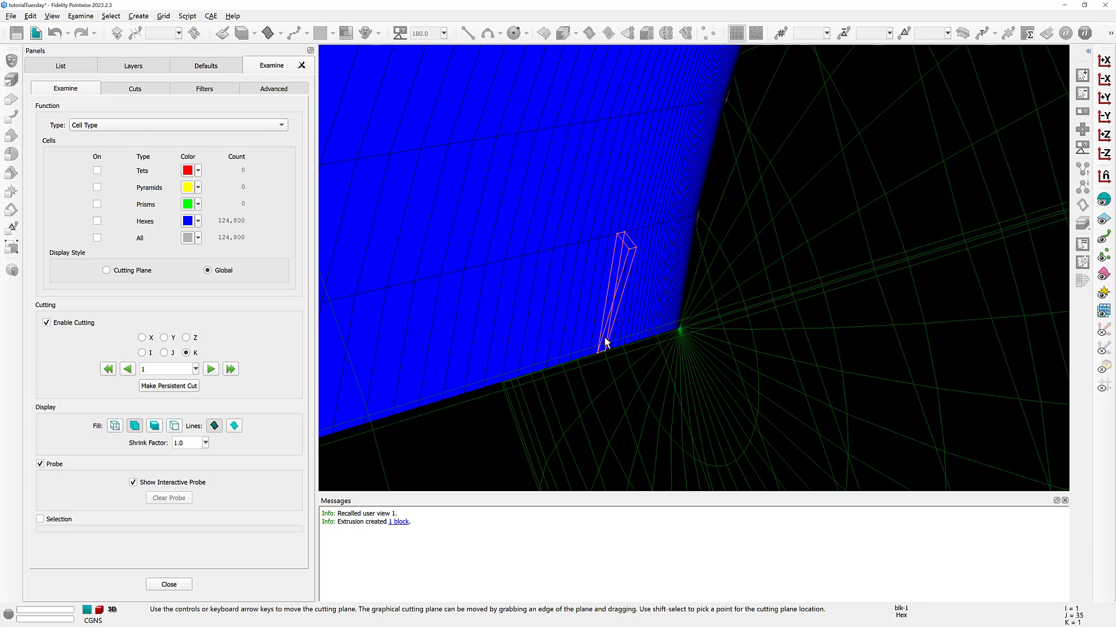
scroll(784, 234, down, 5)
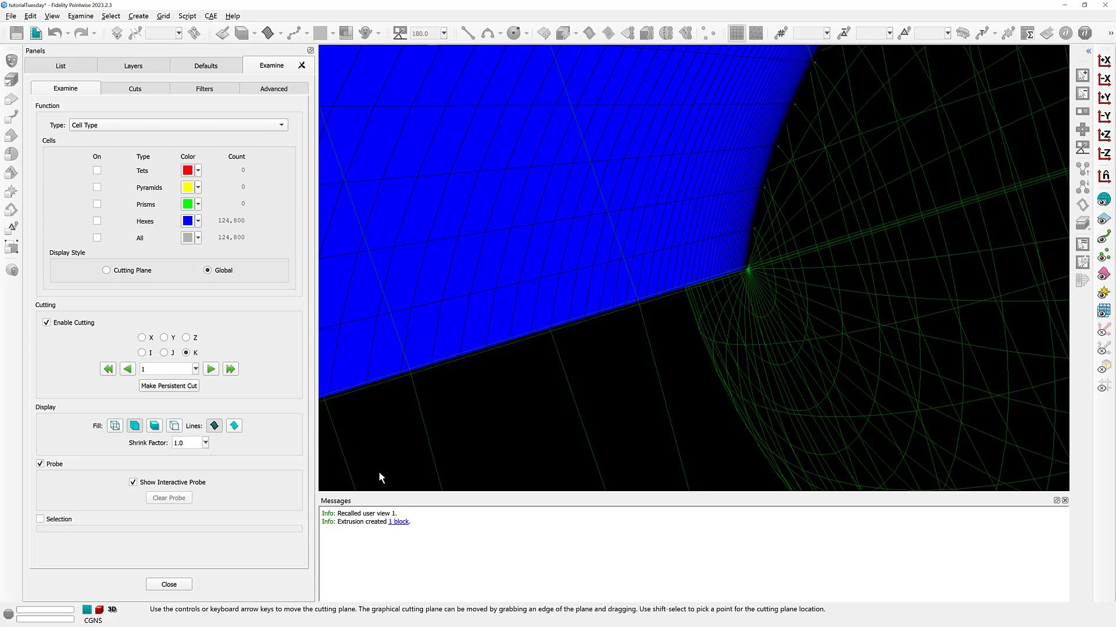
click(184, 584)
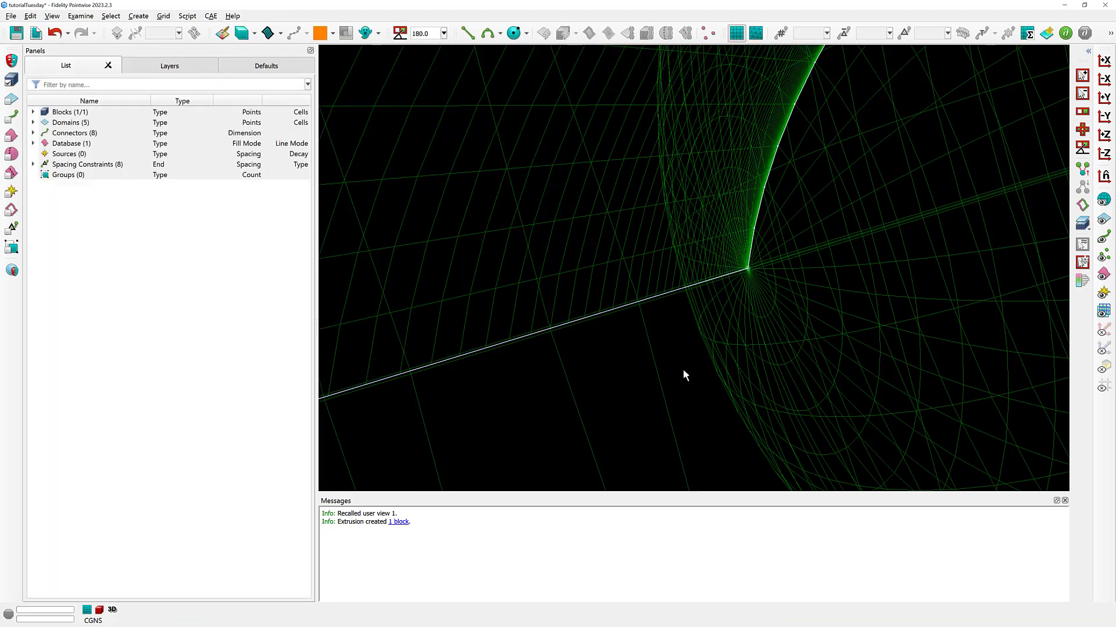
Recall user view 2 and undo the rotational extrusion.
click(683, 371)
key(ctrl+2)
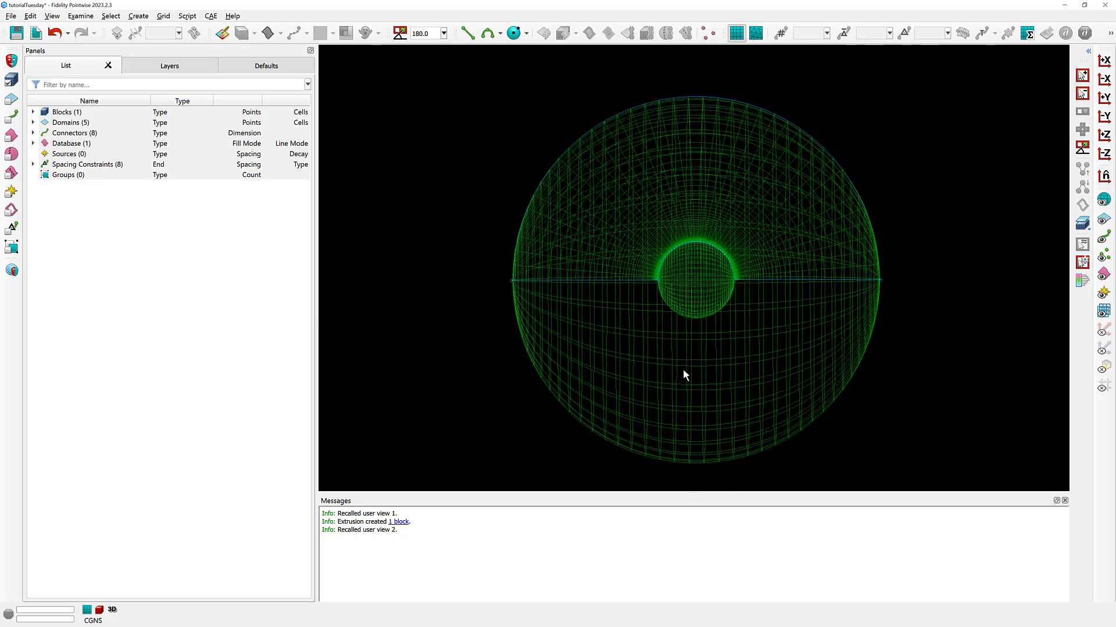
key(ctrl+z)
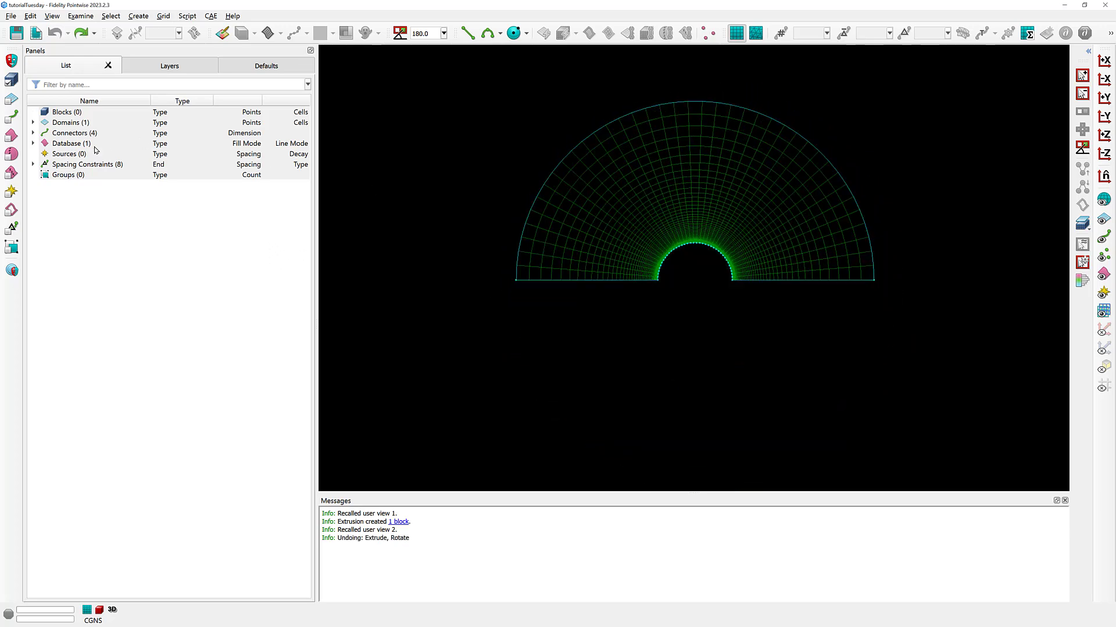
Split the half-annulus domain in the I direction at I = 2 and I = 39.
click(14, 94)
click(579, 164)
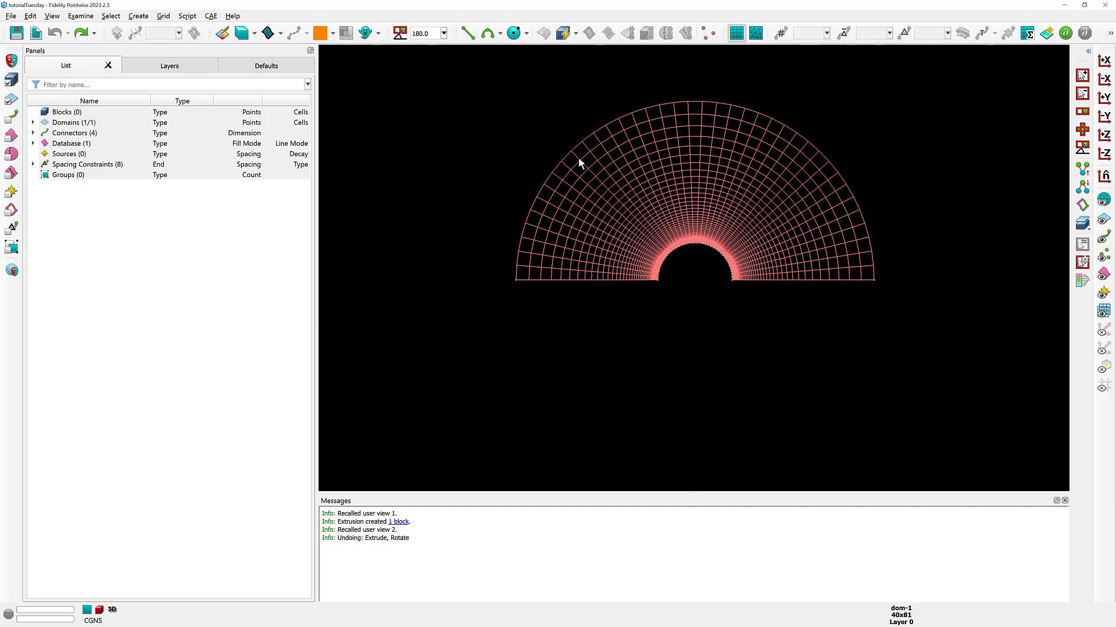
key(alt+e)
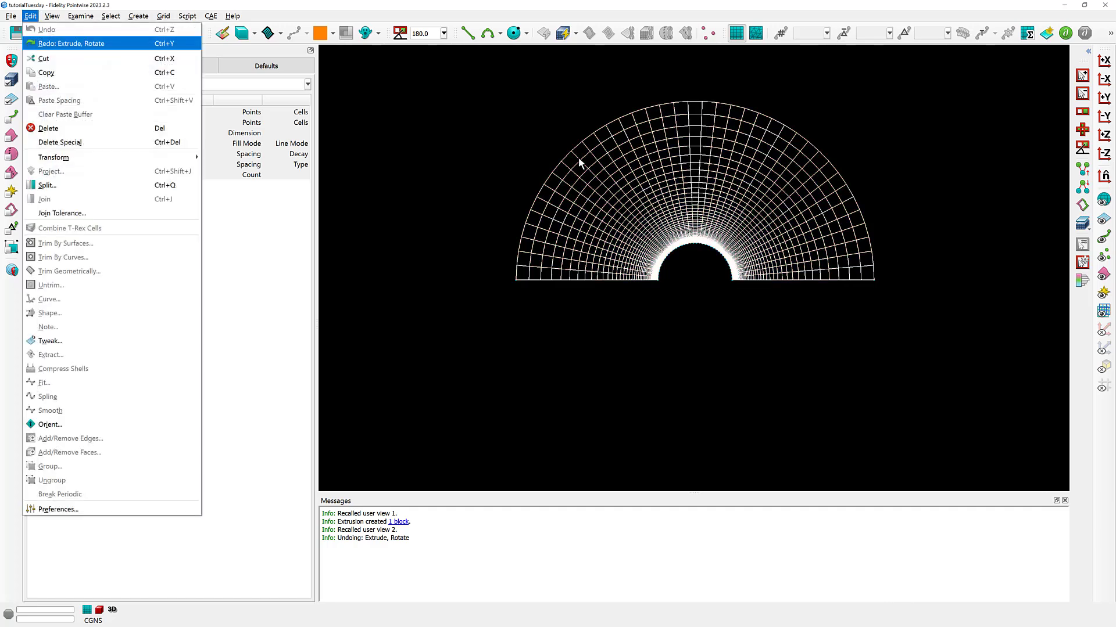
key(s)
key(Return)
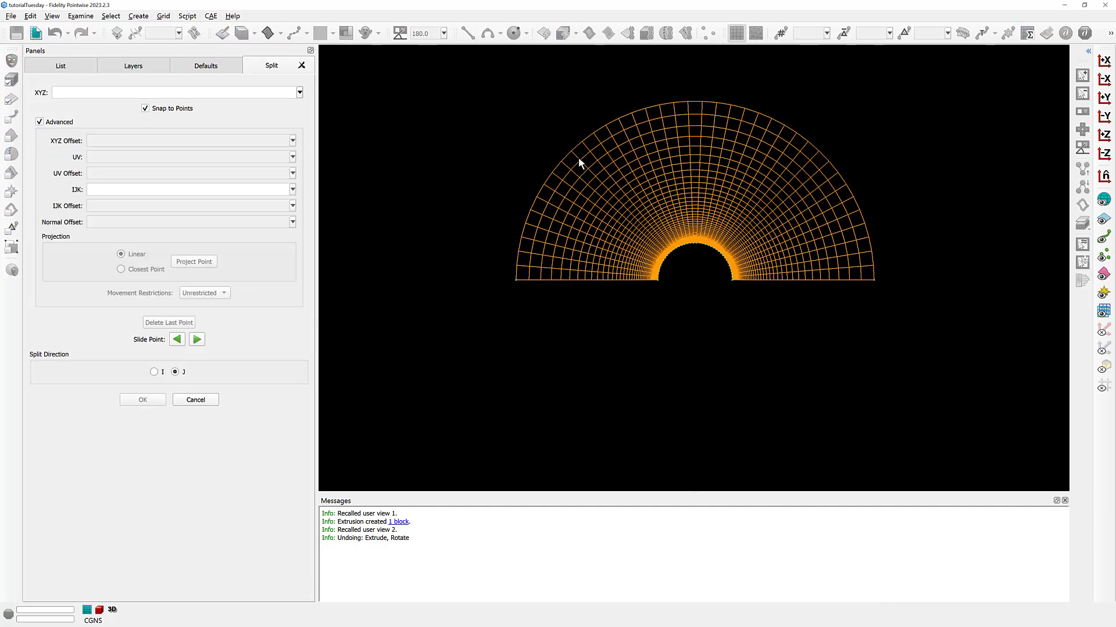
click(516, 266)
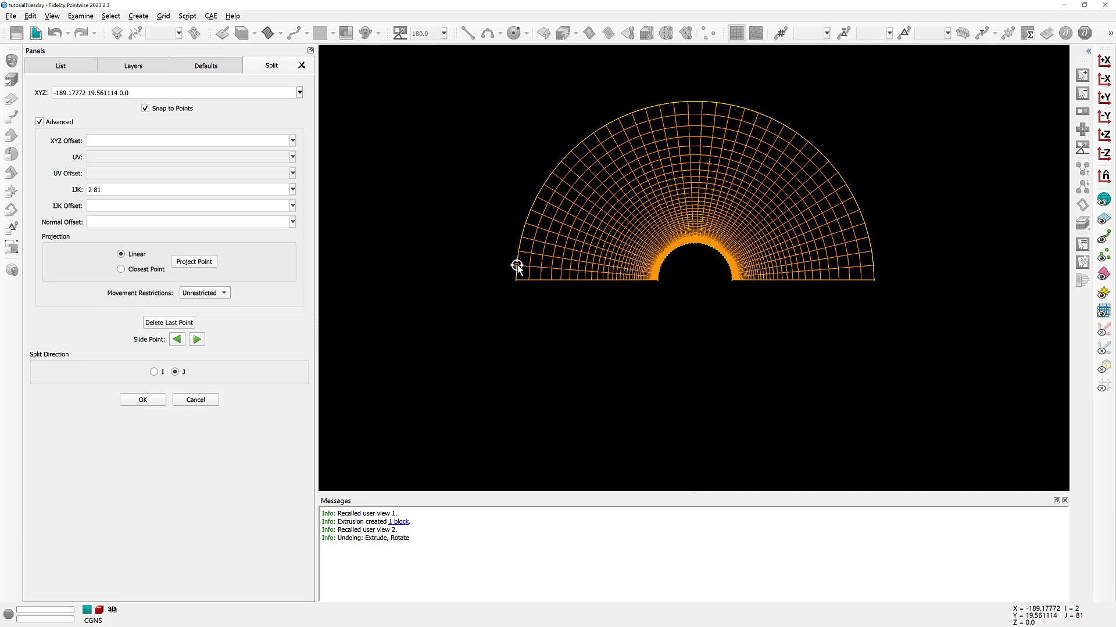
click(154, 372)
click(871, 266)
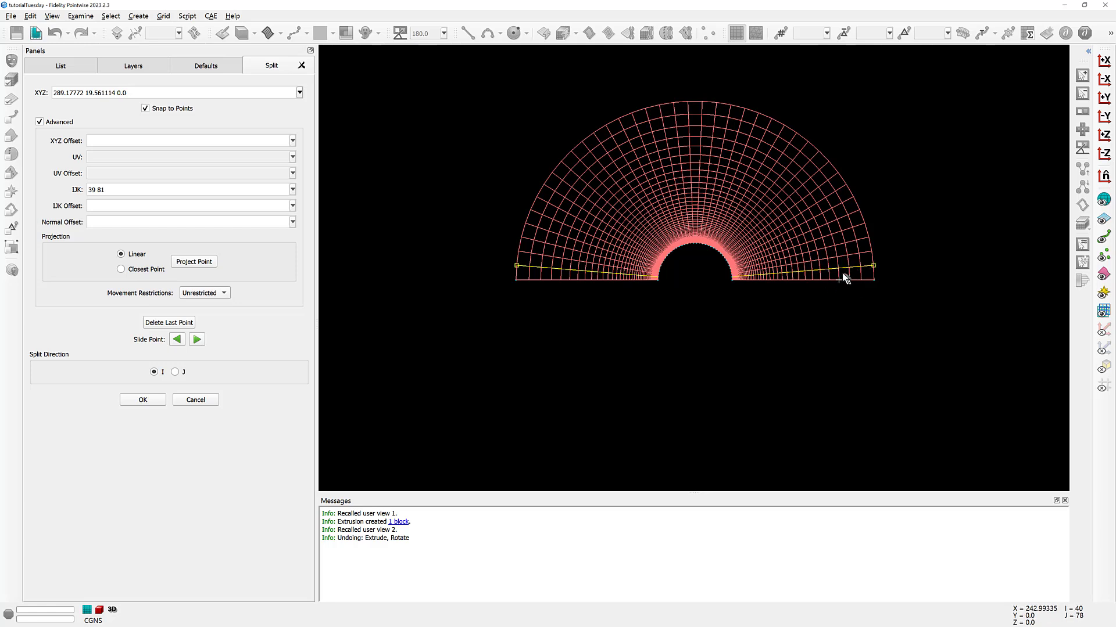
click(145, 399)
Delete the two narrow domains next to the rotation axis at both ends of the arc.
click(535, 273)
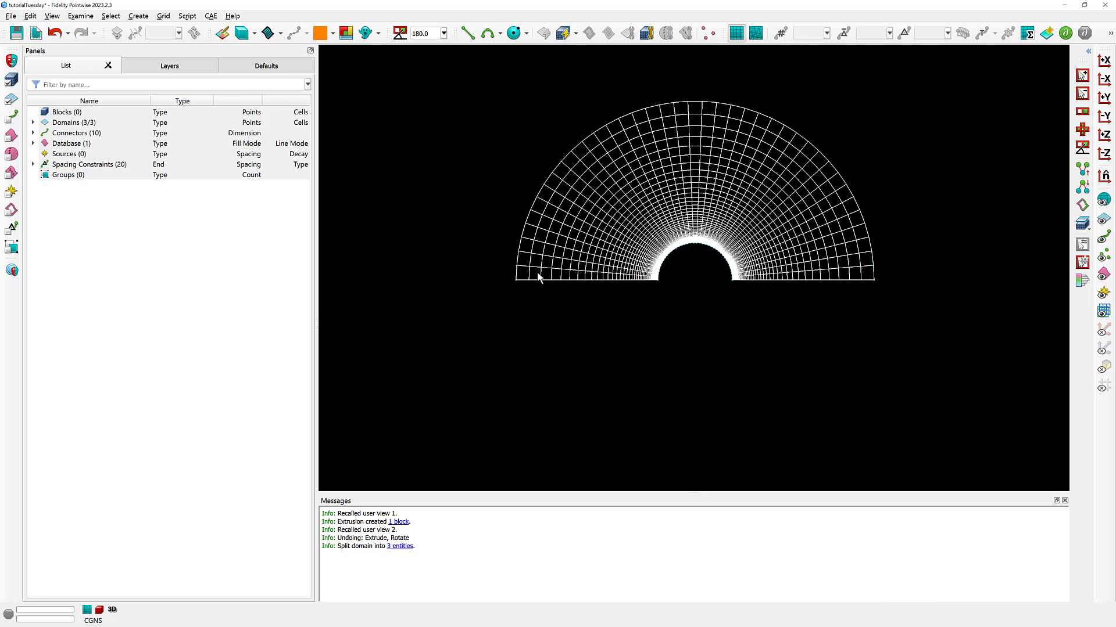
click(862, 271)
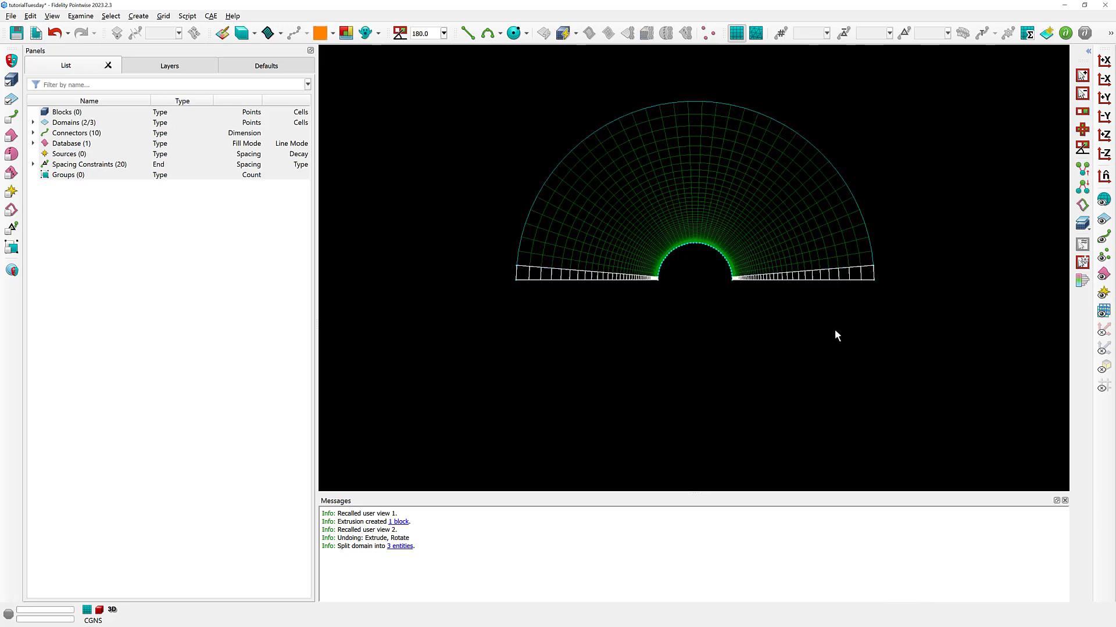
key(Delete)
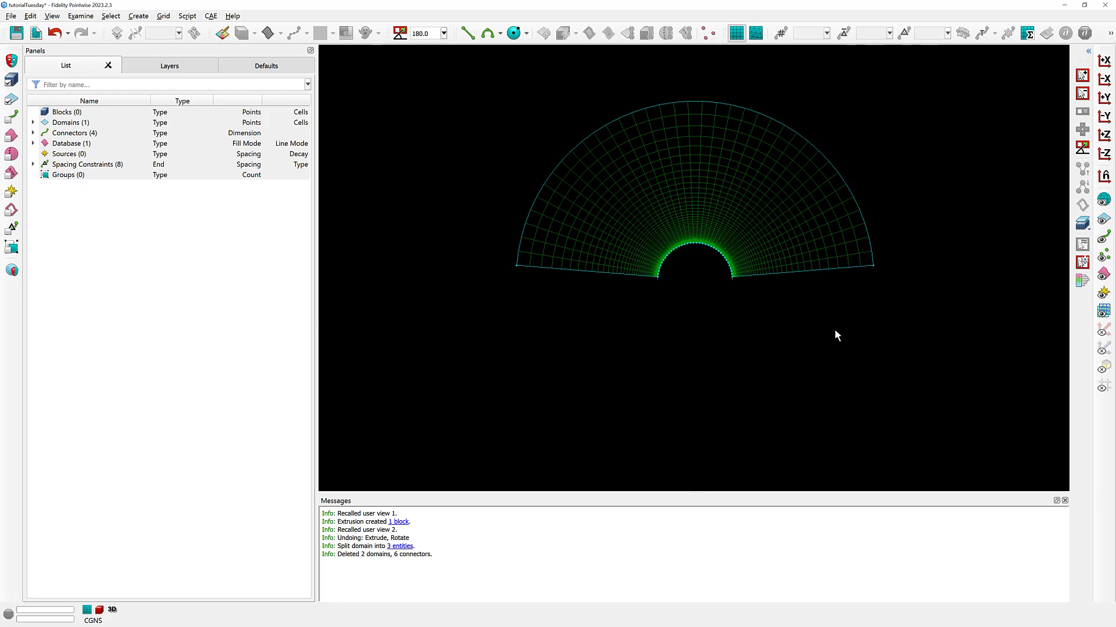
Extrude the remaining domain by rotating it 360° about the X axis through 0 0 0 in 40 steps.
click(821, 237)
key(alt+c)
key(e)
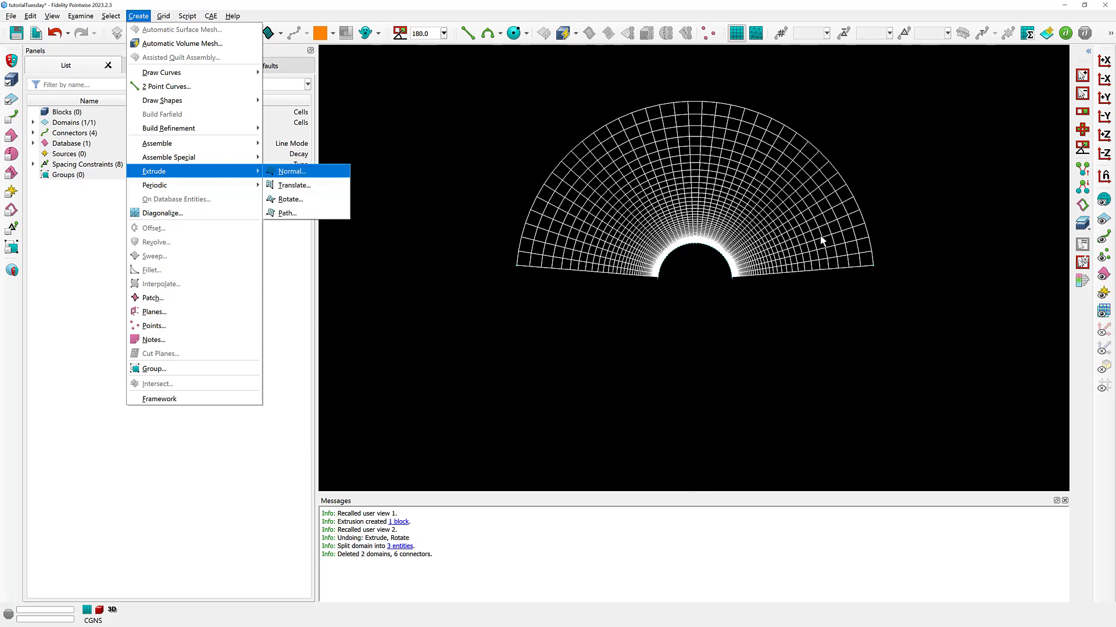
key(Down)
key(Down)
key(Down)
key(Up)
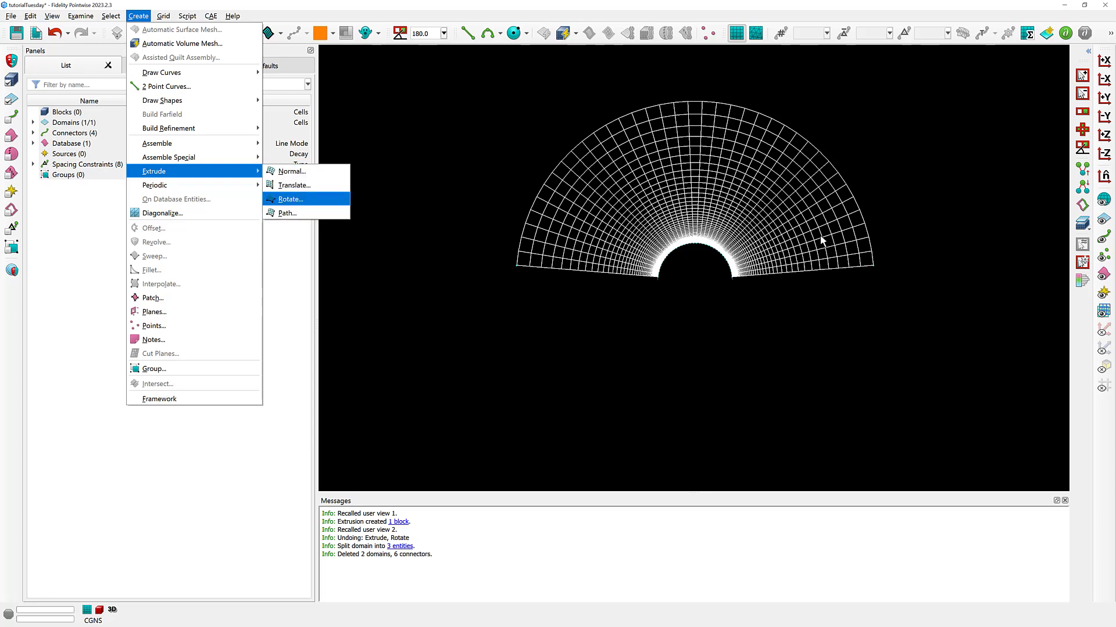
key(Return)
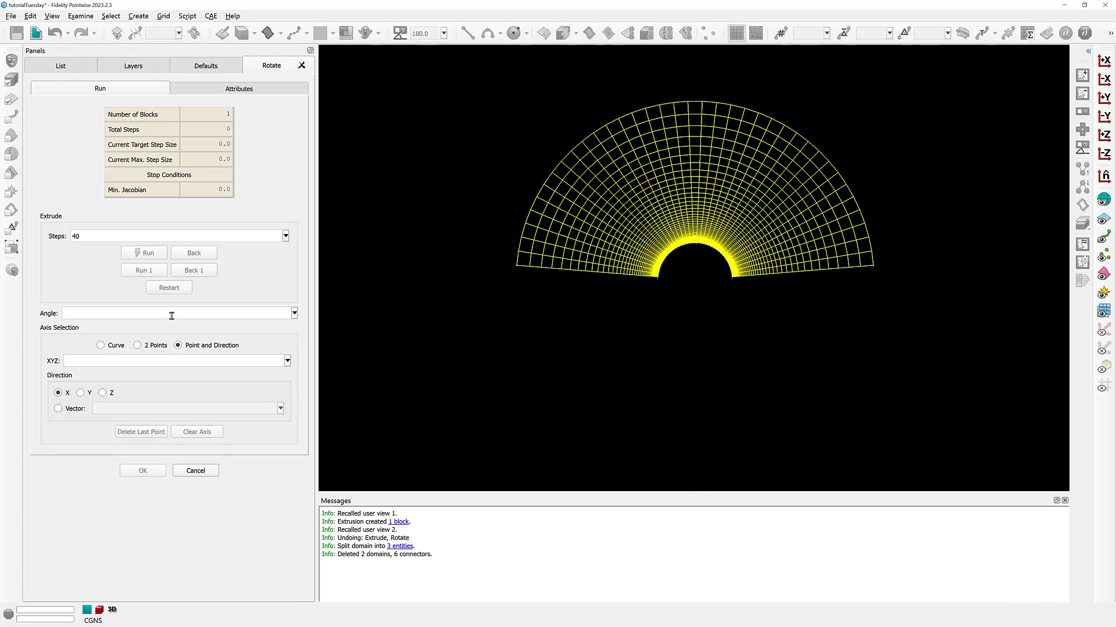
text(360.0)
click(155, 359)
text(0 0 0)
key(Return)
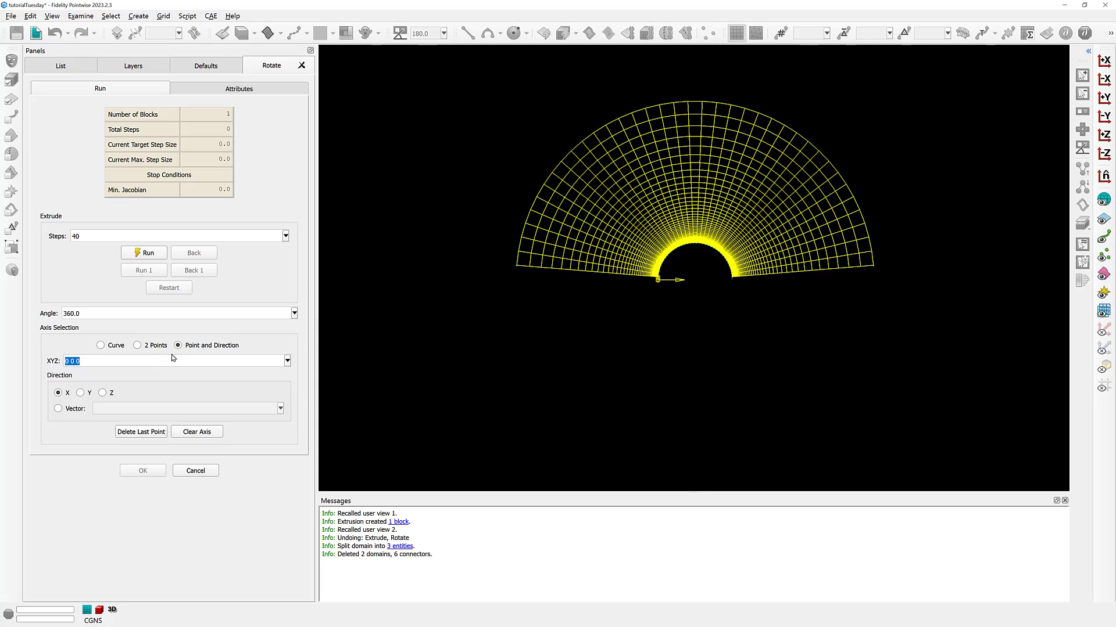
click(149, 255)
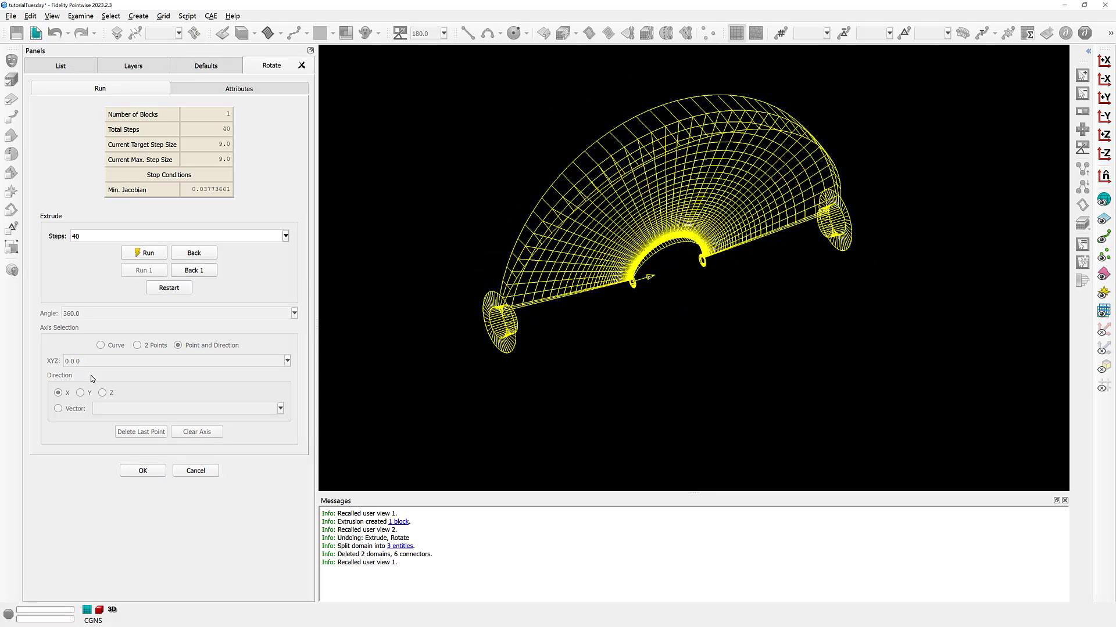
key(Return)
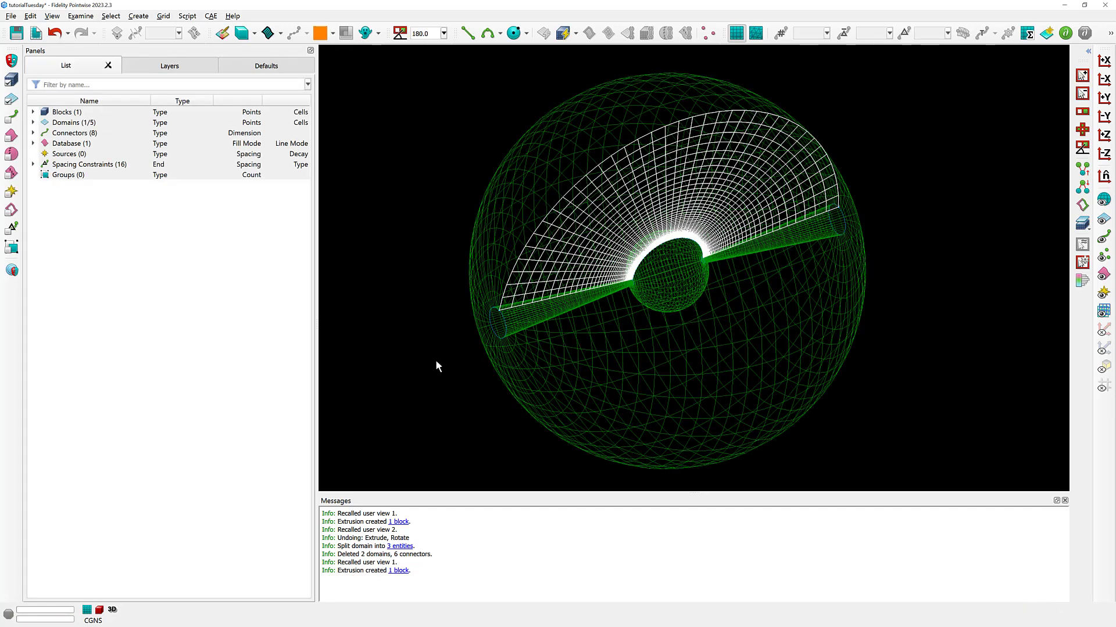
Select the conical domain around the rotation axis on the negative X side and examine the hollow openings at both poles.
click(533, 315)
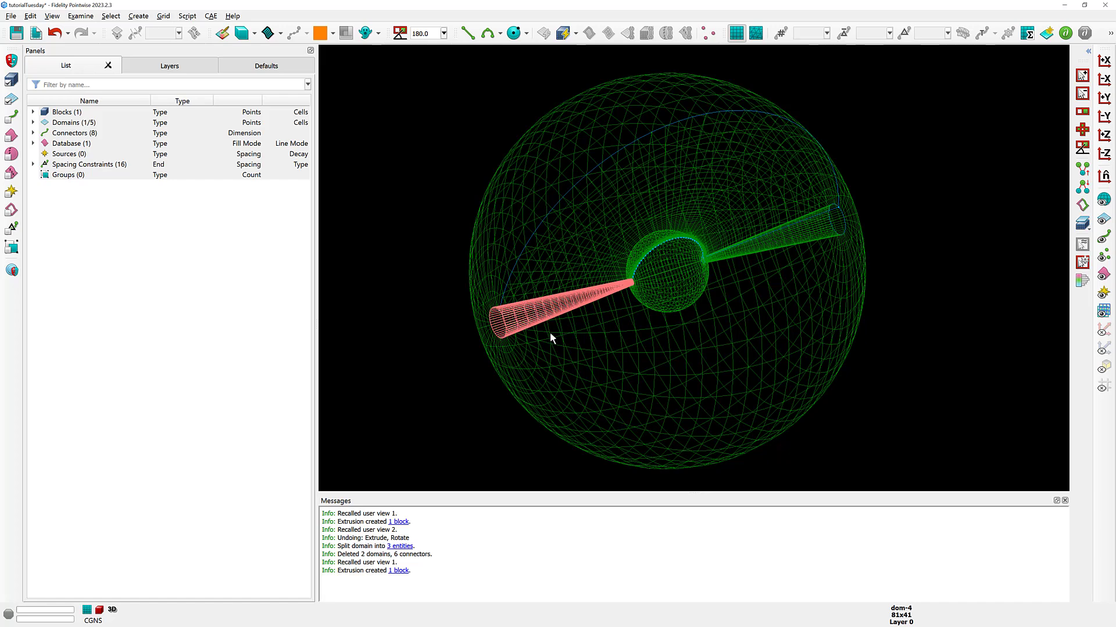
ctrl+right_drag(582, 342, 584, 354)
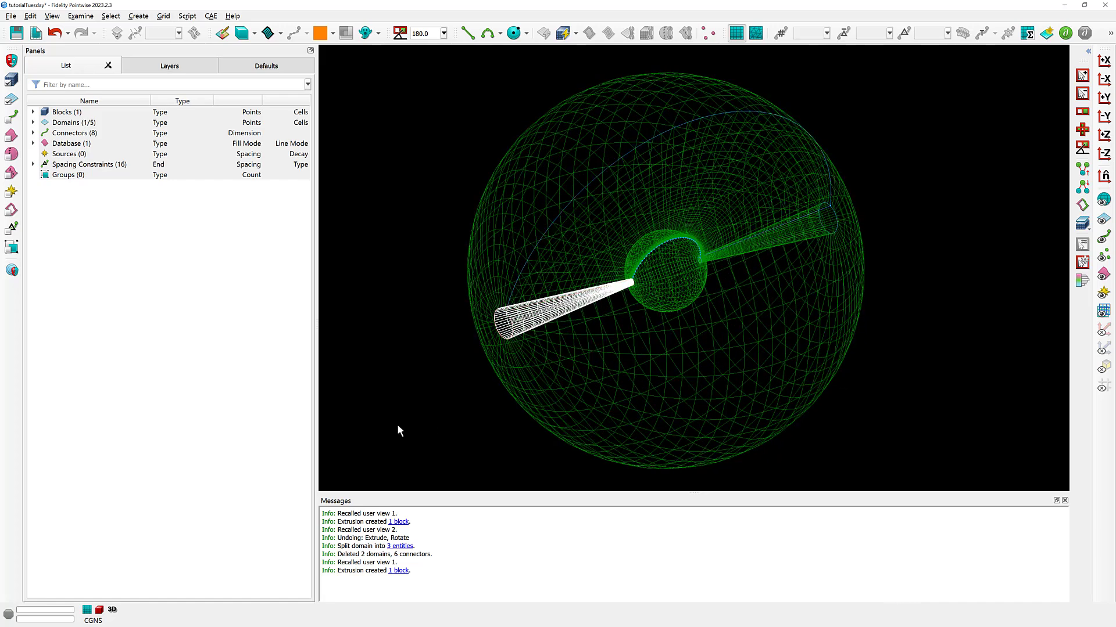
ctrl+right_drag(528, 401, 549, 390)
scroll(553, 328, up, 10)
ctrl+right_drag(554, 327, 630, 299)
scroll(581, 317, down, 7)
ctrl+right_drag(741, 242, 660, 244)
scroll(560, 294, down, 7)
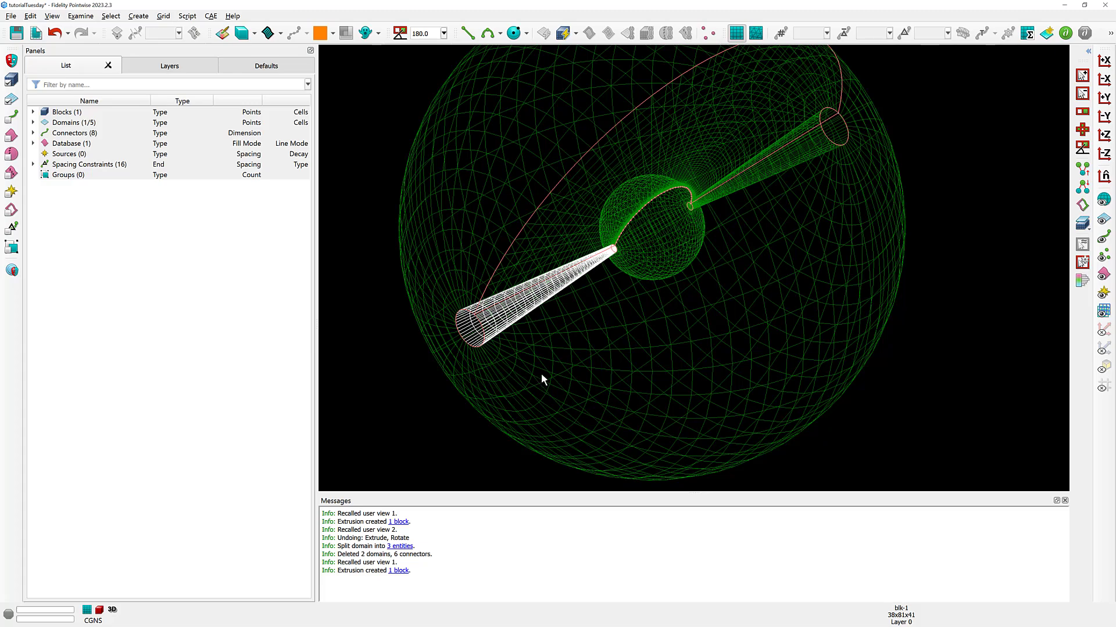
ctrl+right_drag(540, 378, 486, 336)
shift+right_drag(585, 298, 521, 362)
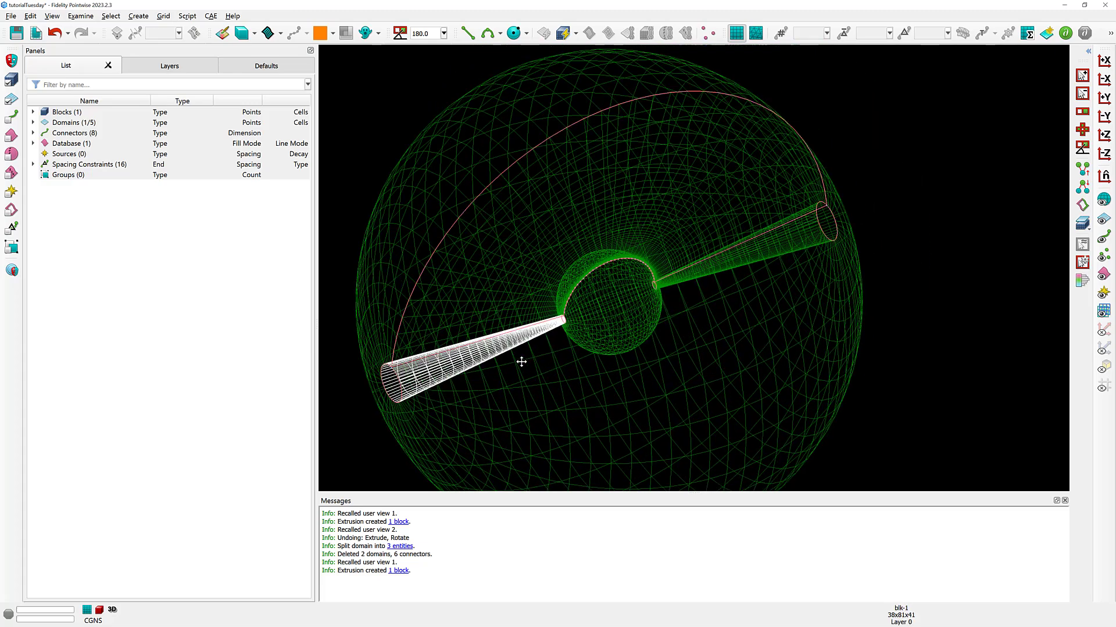
scroll(577, 315, down, 3)
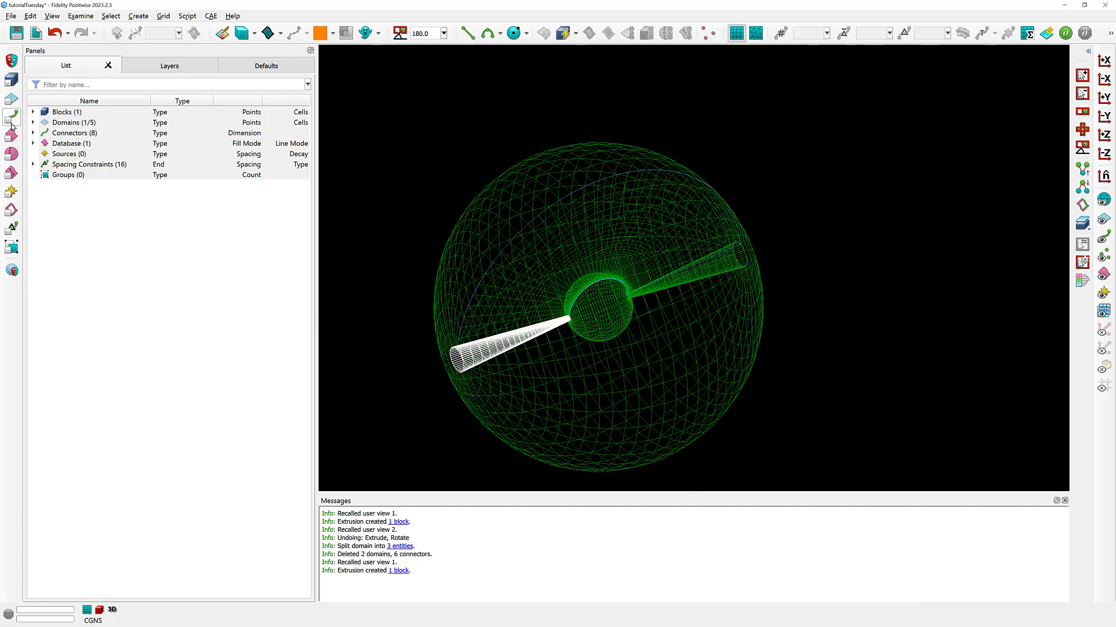
Split the circular connectors at the outer and inner ends of the negative X cone into 4 pieces each.
click(377, 222)
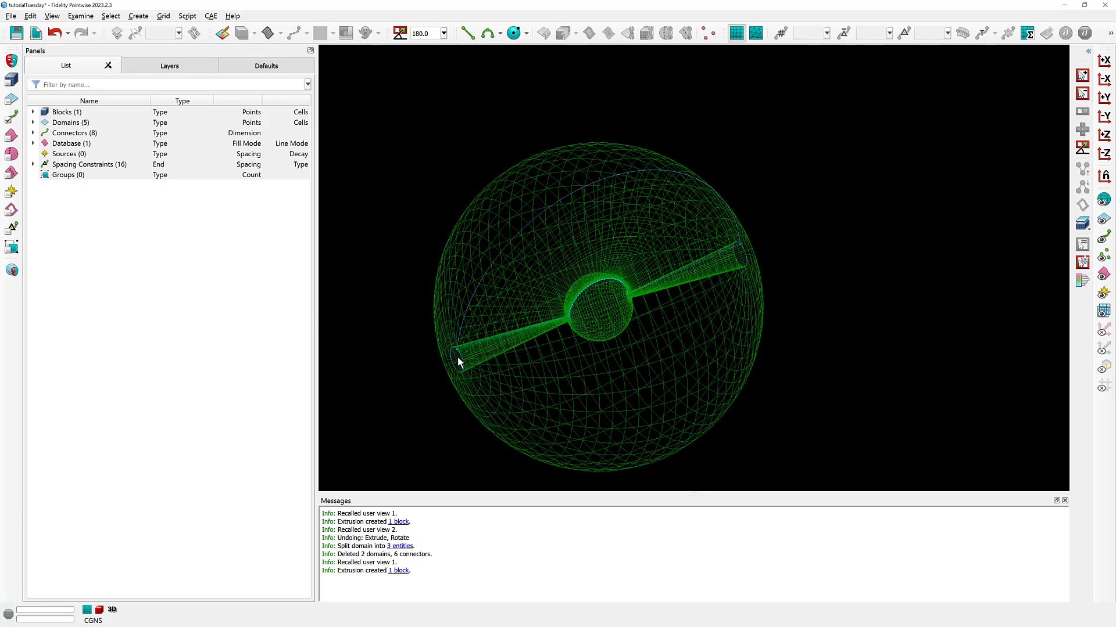
click(440, 343)
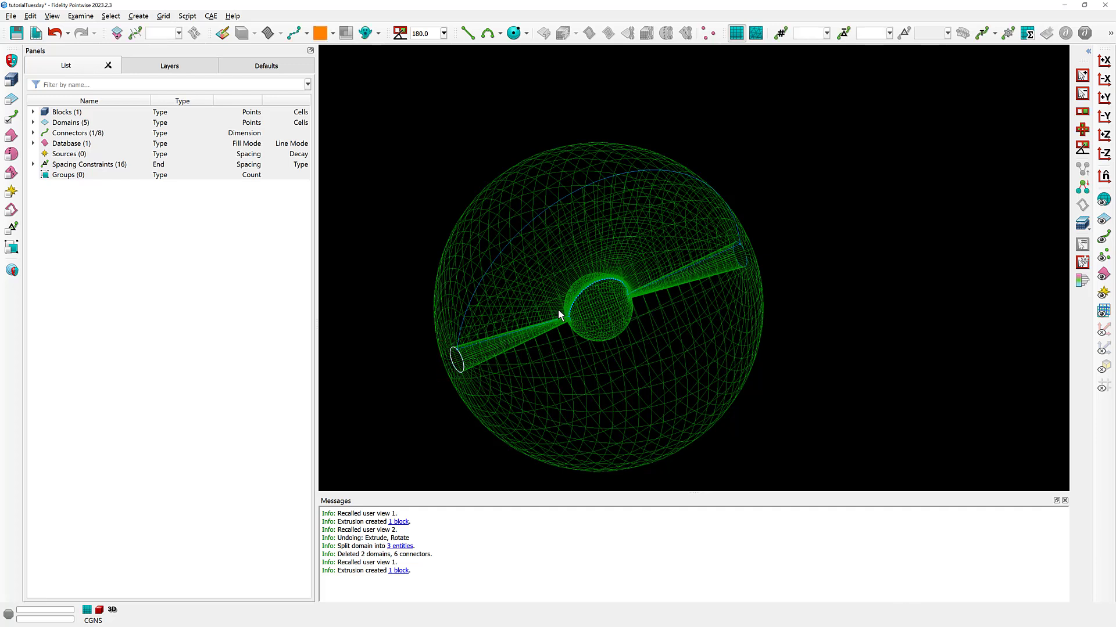
click(576, 329)
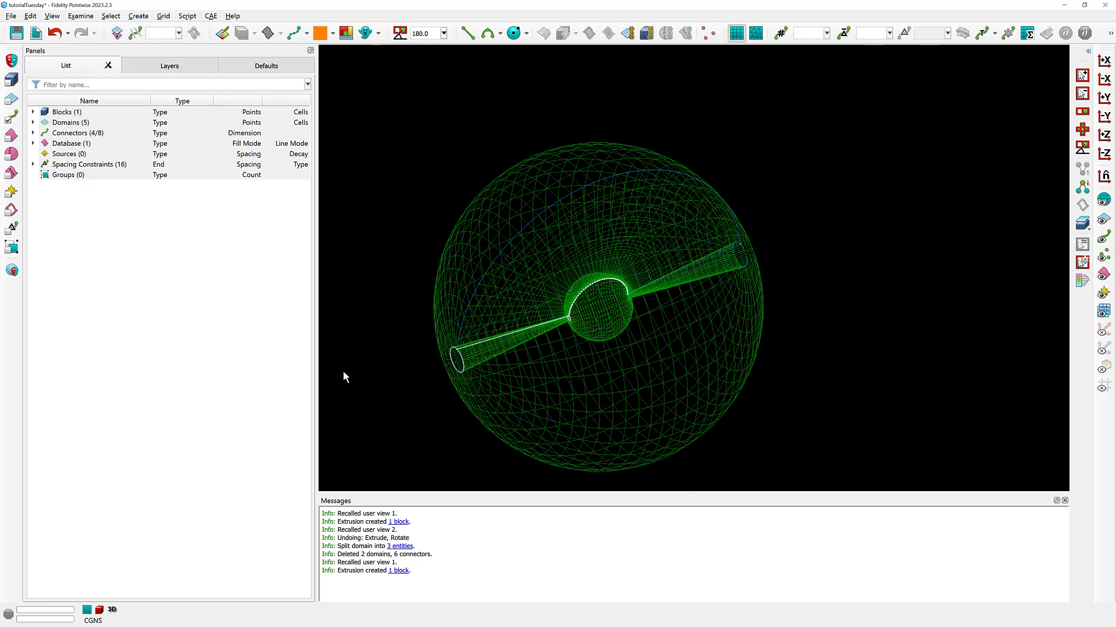
click(427, 359)
click(479, 379)
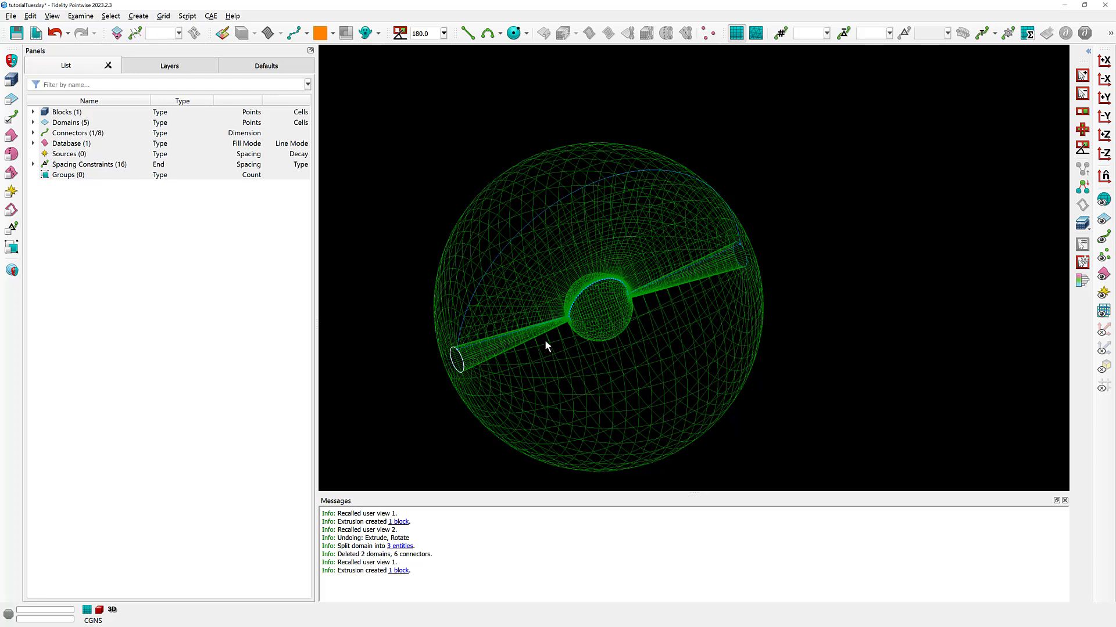
click(579, 332)
right_click(401, 385)
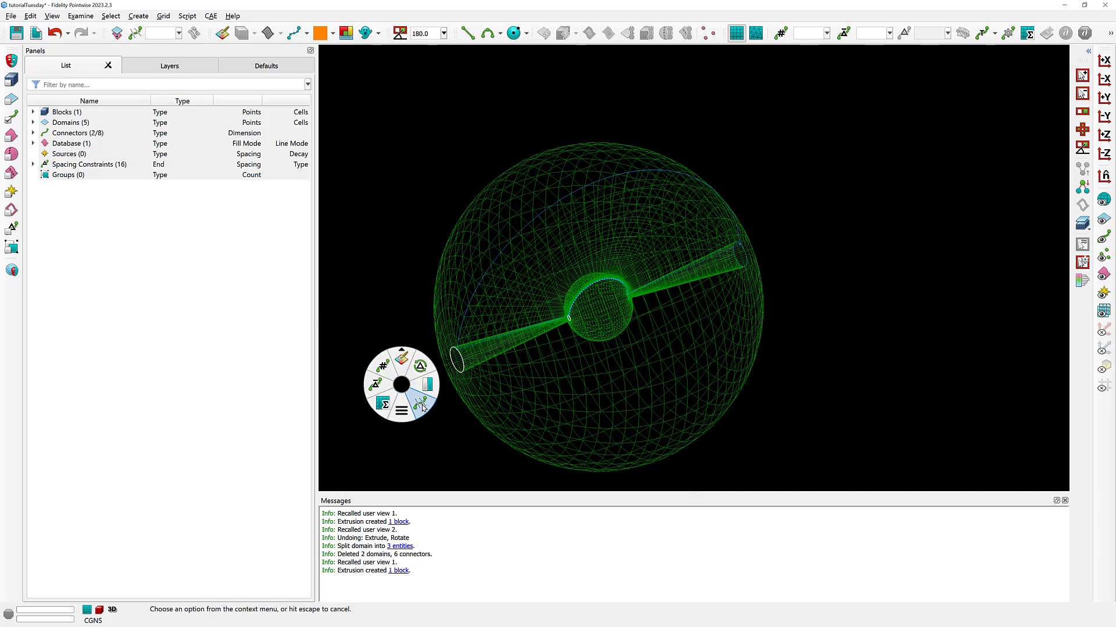
click(420, 404)
text(4)
key(Return)
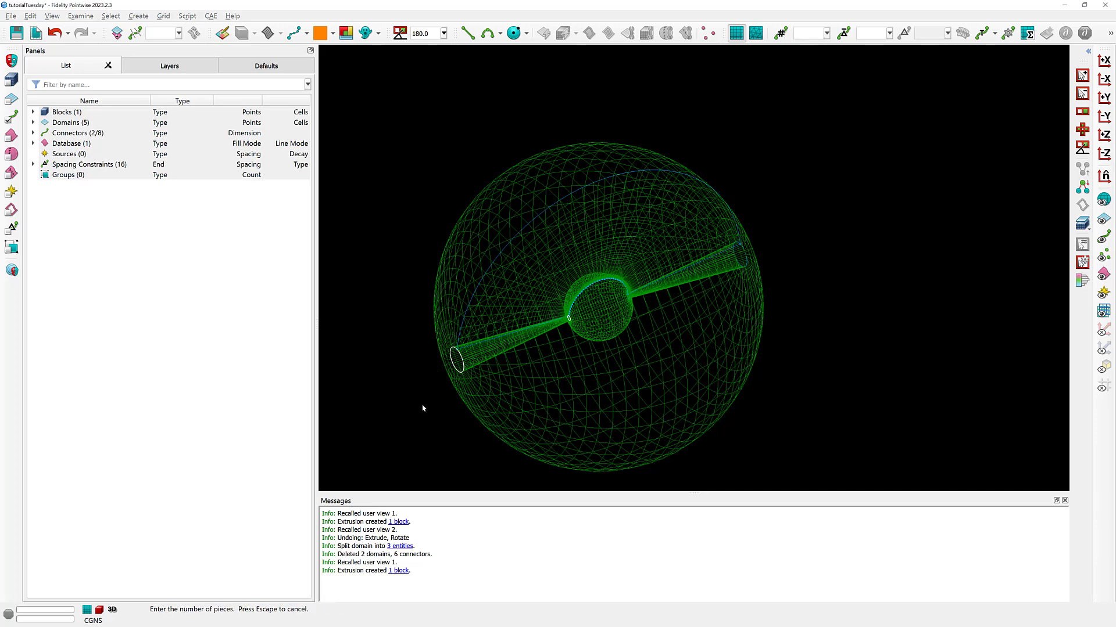
Select the four connectors forming the outer ring of the negative X cone and apply rainbow colors to them.
scroll(448, 383, up, 5)
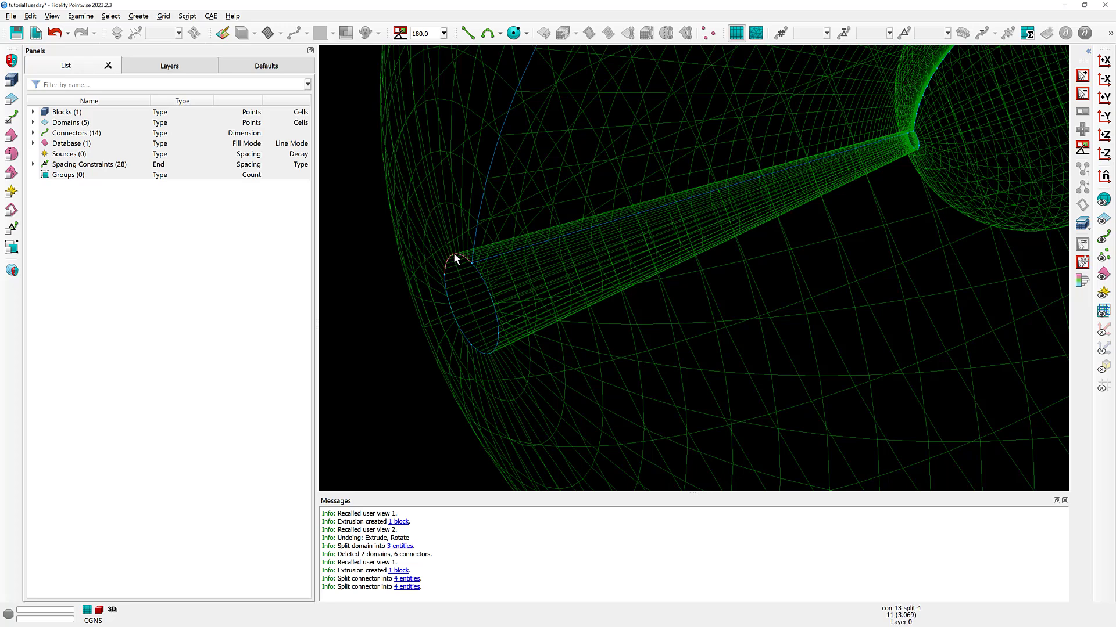
scroll(428, 303, down, 6)
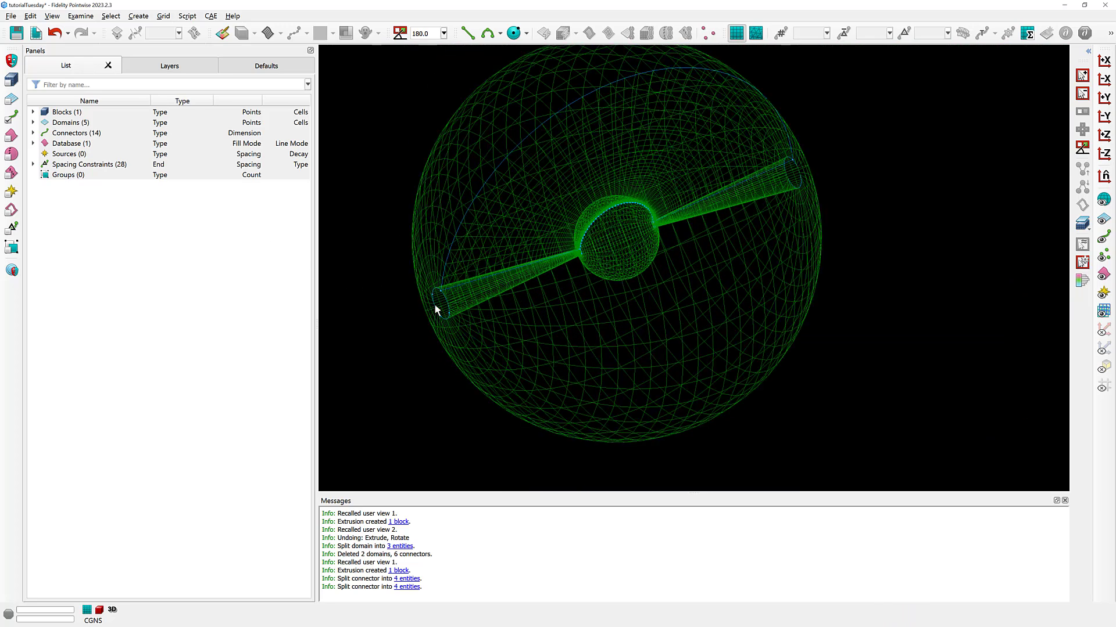
drag(414, 280, 465, 337)
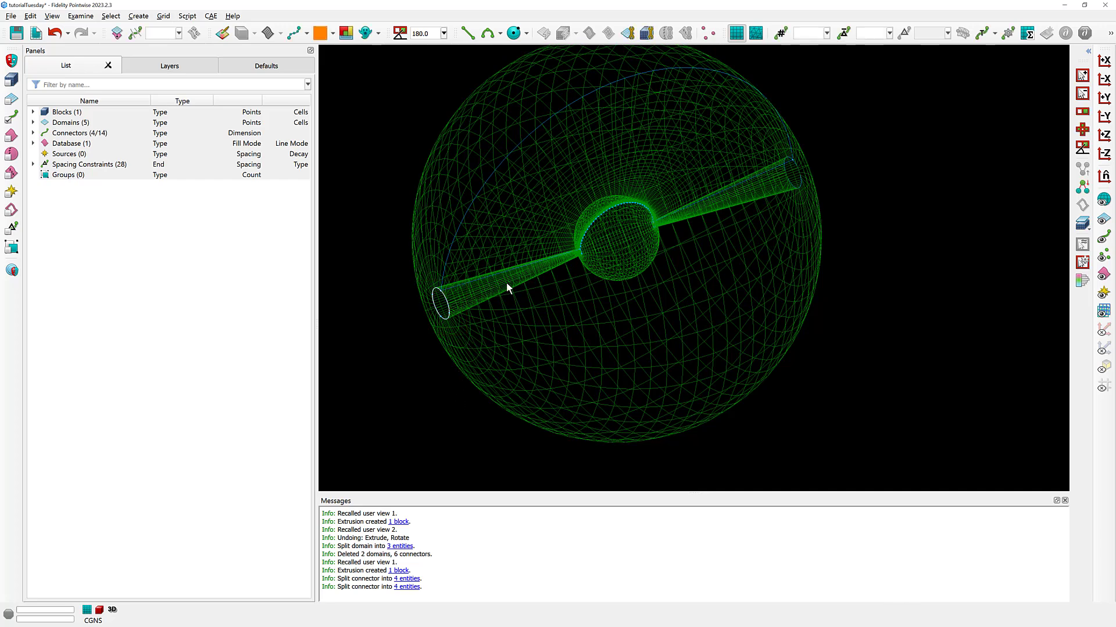
scroll(403, 295, up, 4)
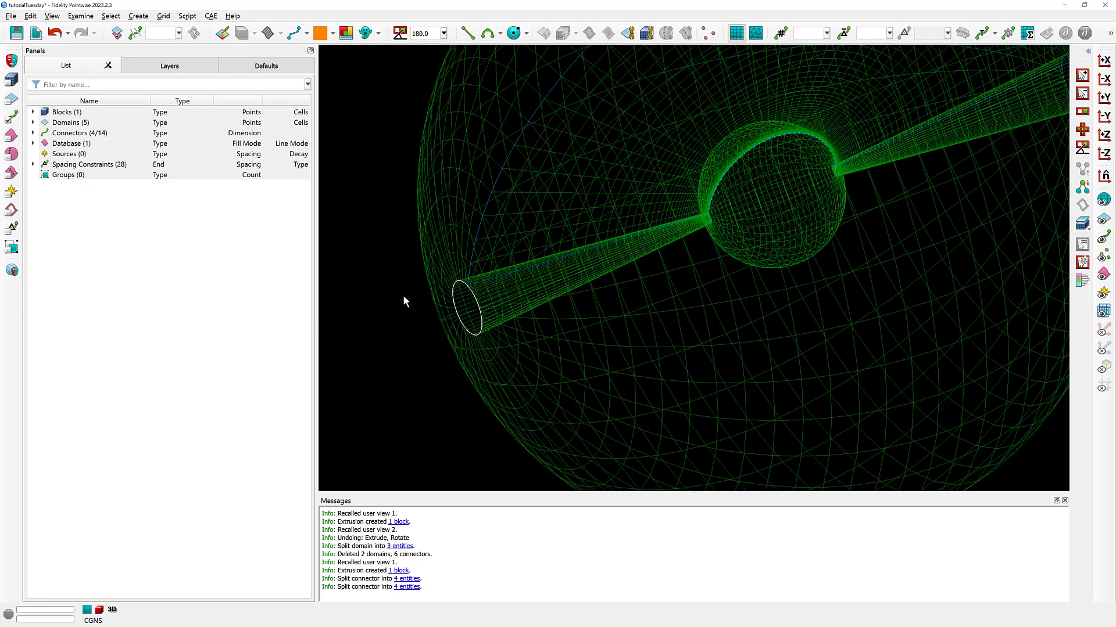
click(223, 34)
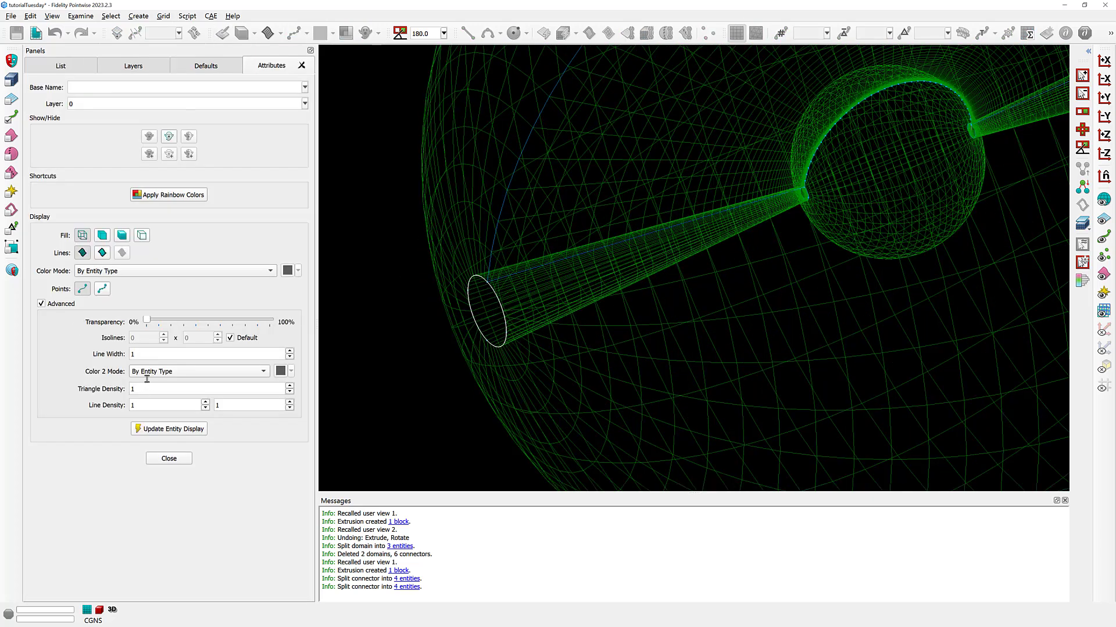
click(150, 356)
click(173, 195)
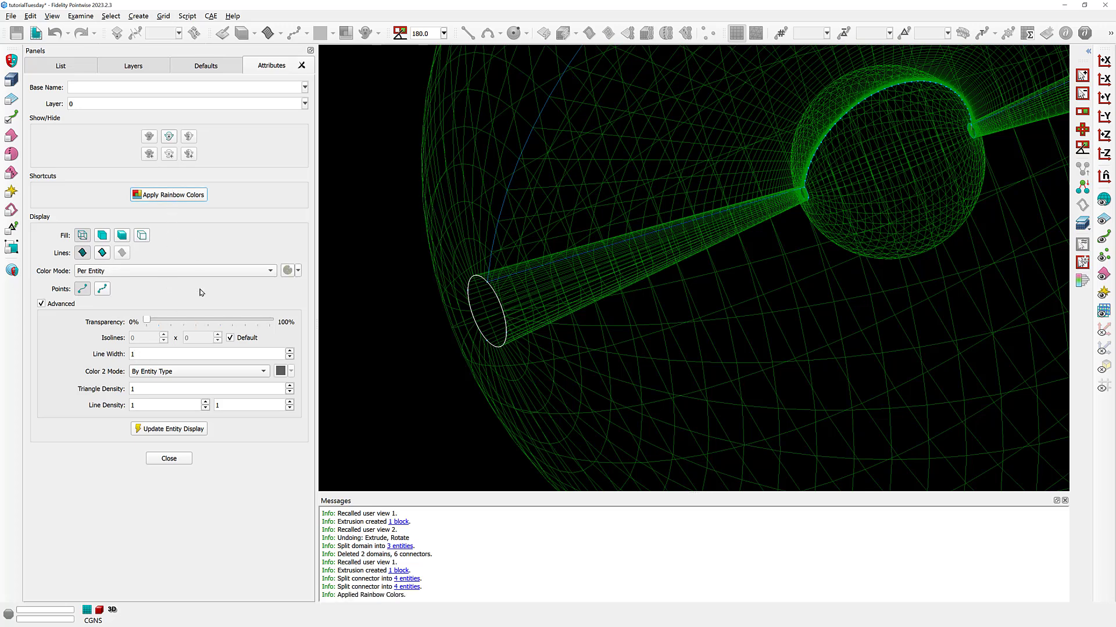
click(174, 431)
click(170, 431)
click(167, 198)
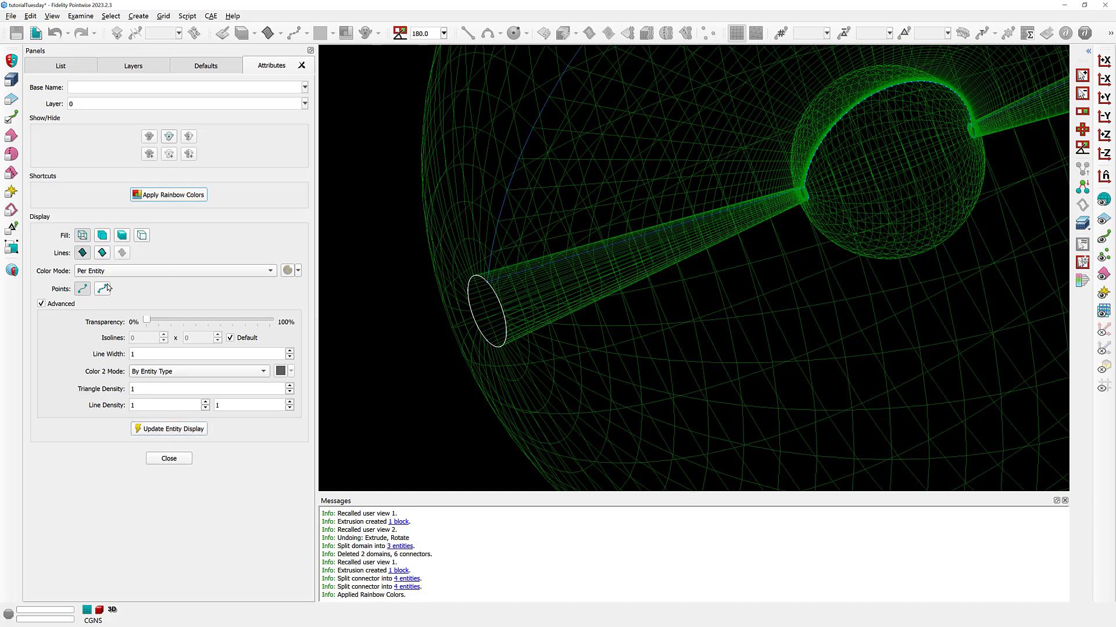
Set the line width of the four outer ring connectors to 10 and finish editing their display attributes.
click(150, 357)
text(0)
key(Return)
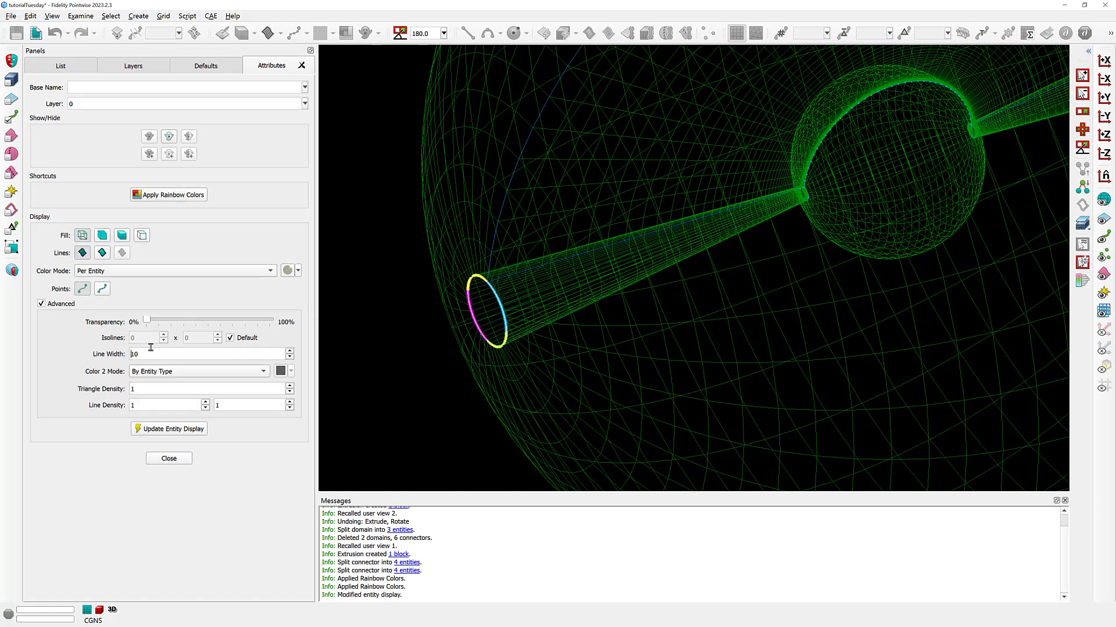
click(168, 458)
click(391, 405)
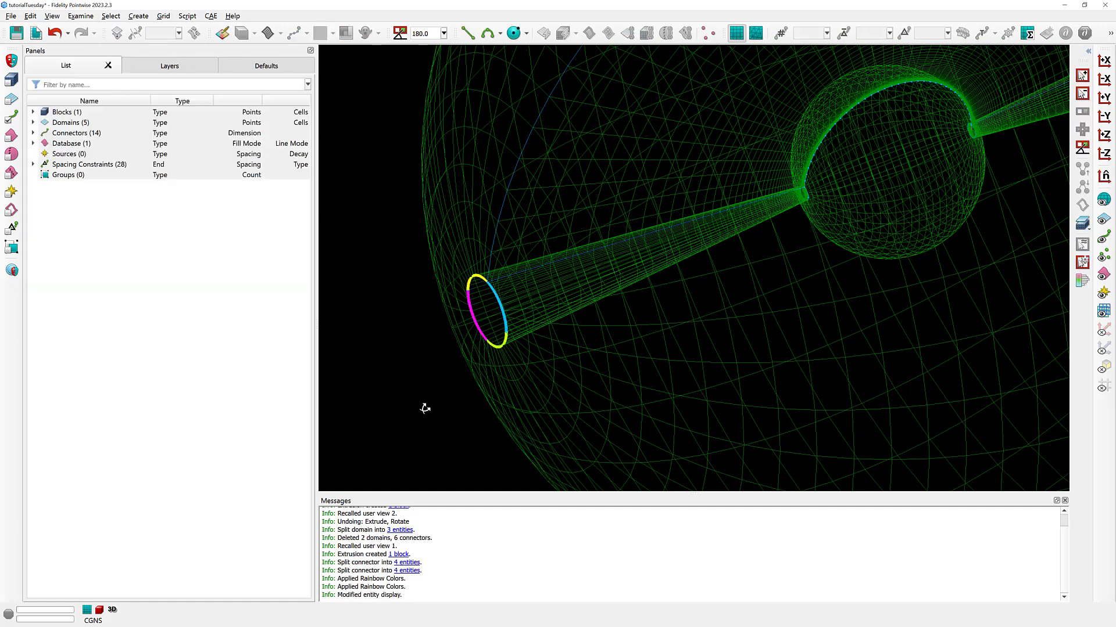
Start splitting the negative X cone domain in the J direction, placing the first split point at IJK 1 1.
ctrl+right_drag(426, 407, 431, 407)
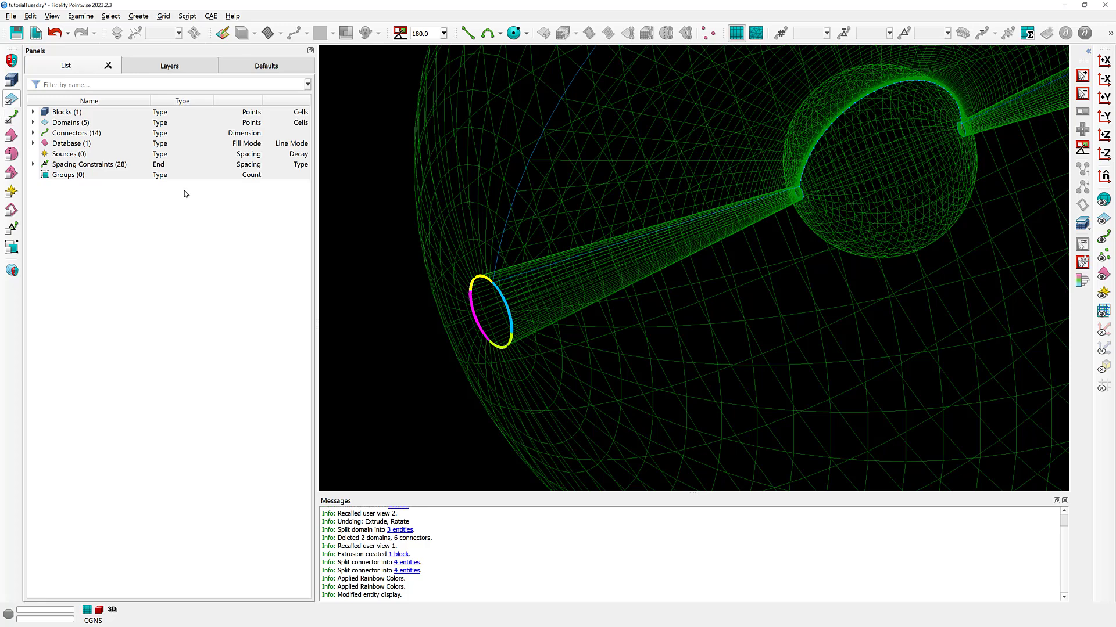
click(530, 287)
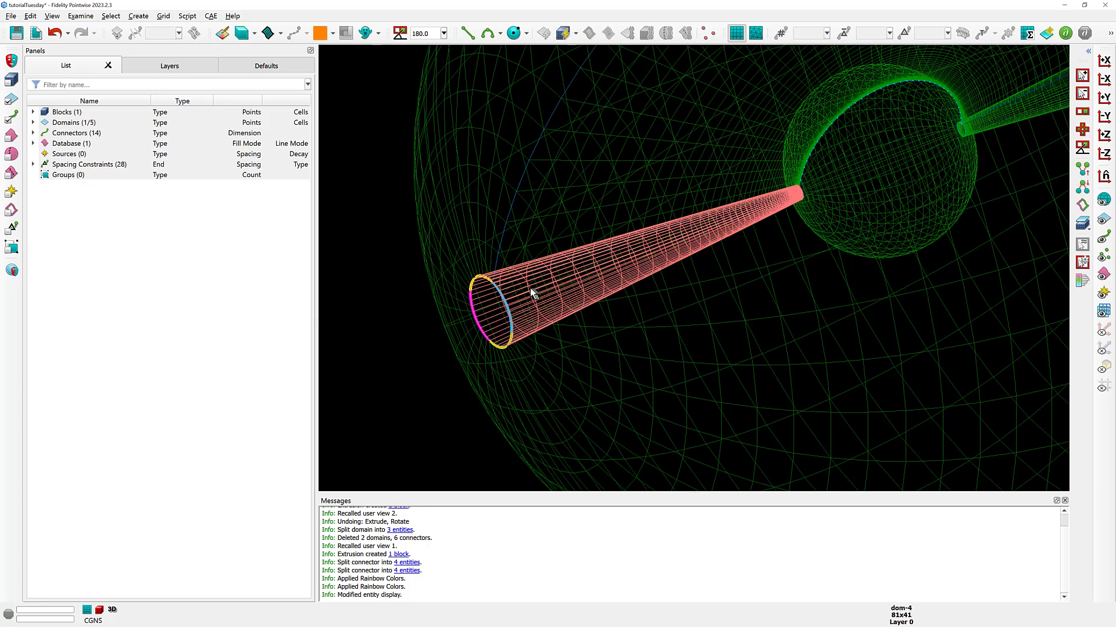
key(alt+e)
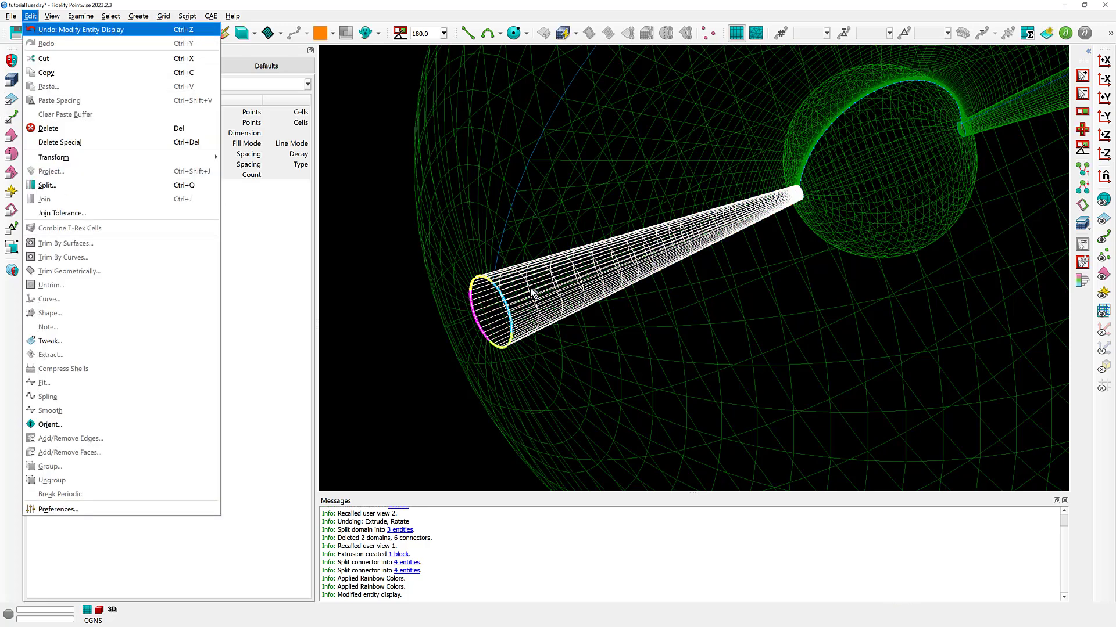
key(s)
key(Return)
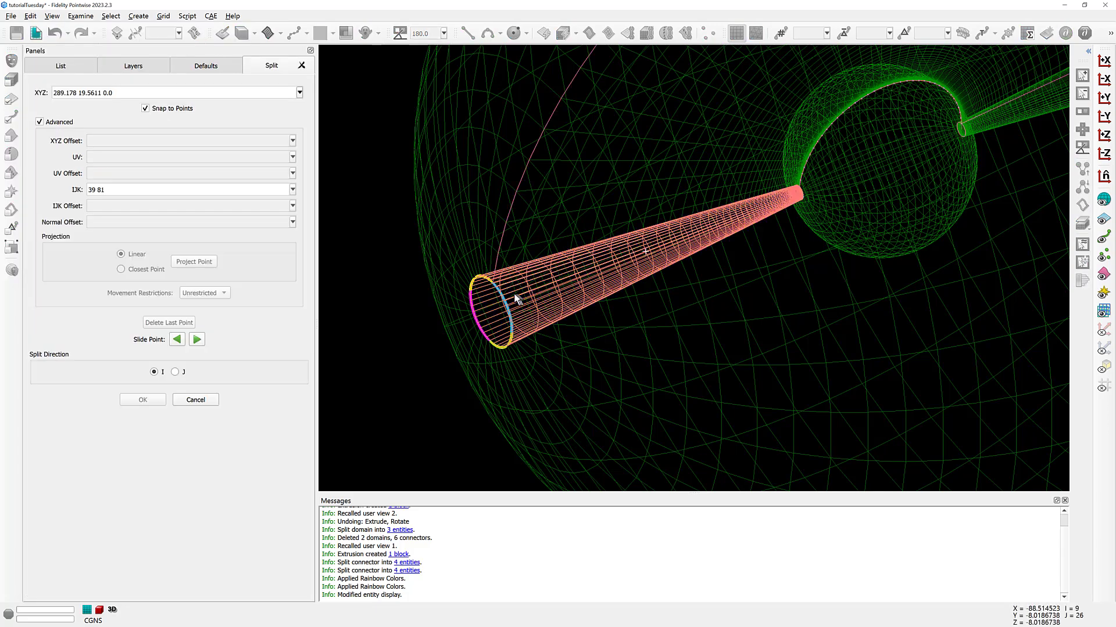
scroll(506, 293, up, 6)
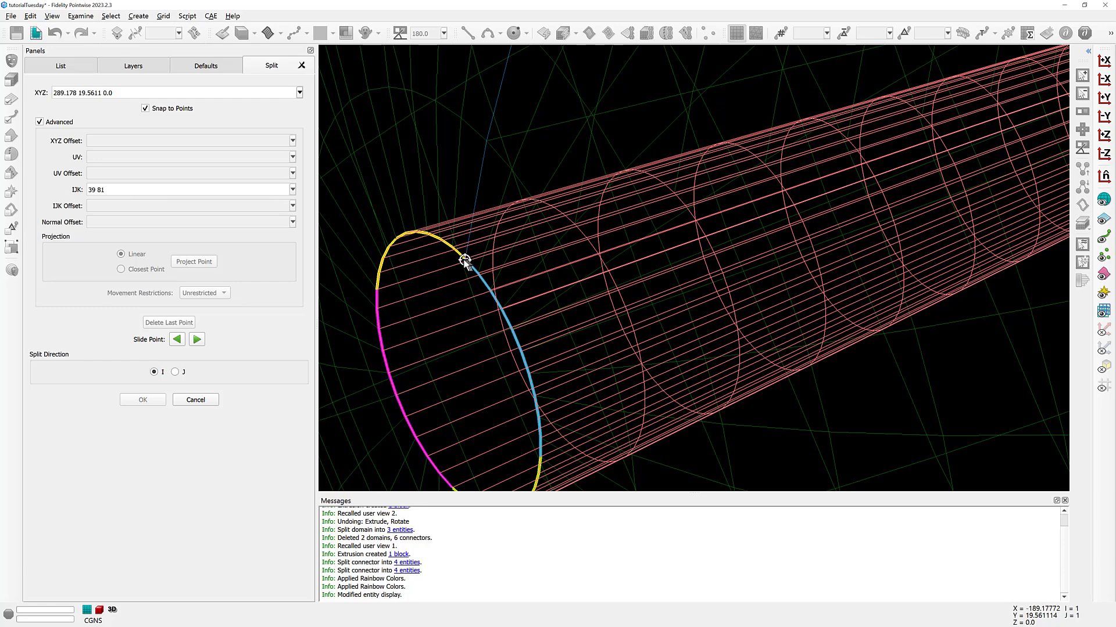
click(465, 259)
click(175, 372)
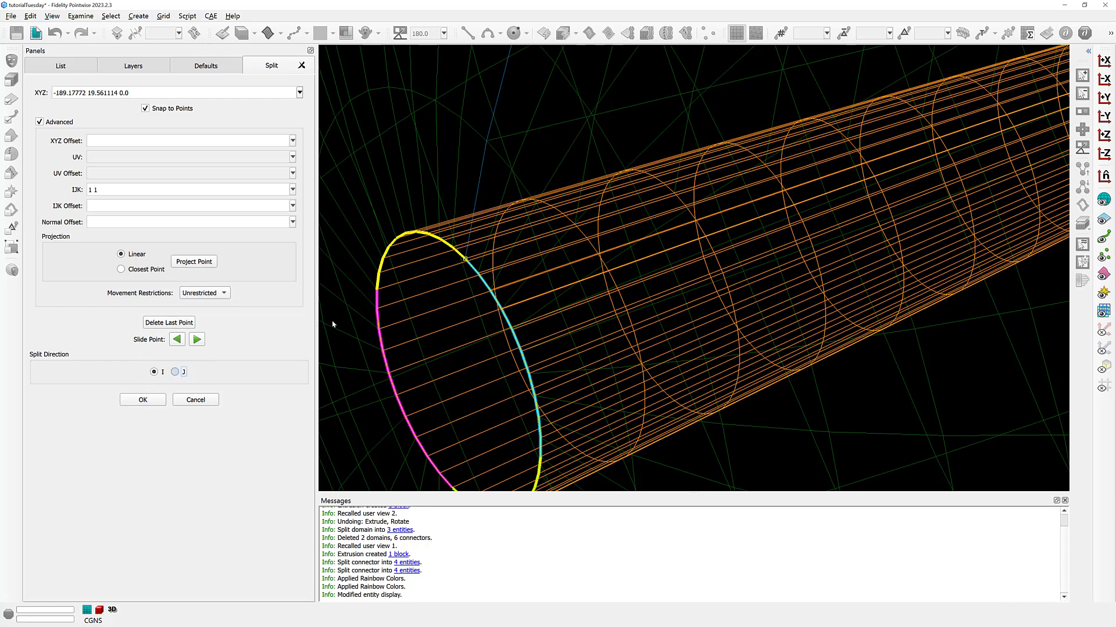
Add split points at J = 11, 21 and 31 on the outer ring and split the cone domain there.
scroll(510, 218, up, 5)
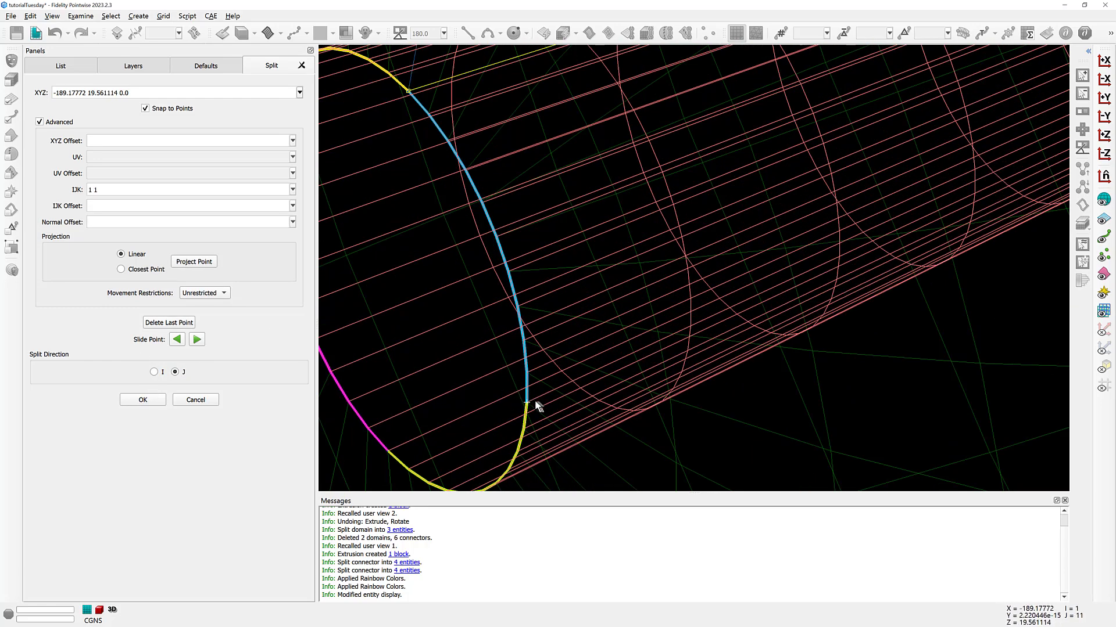
click(524, 401)
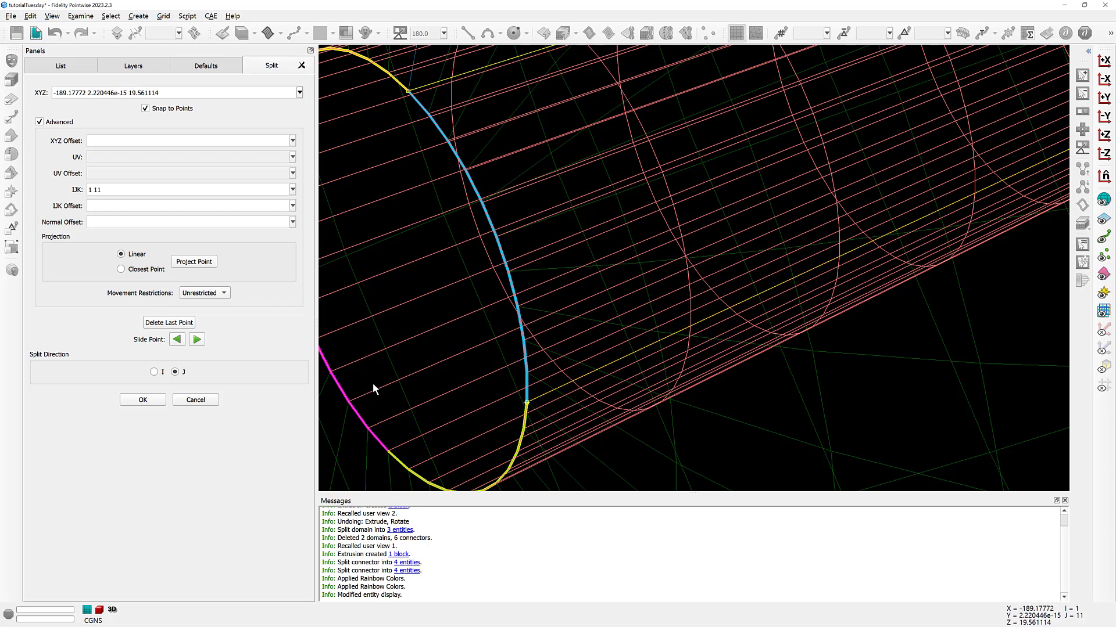
scroll(523, 428, down, 5)
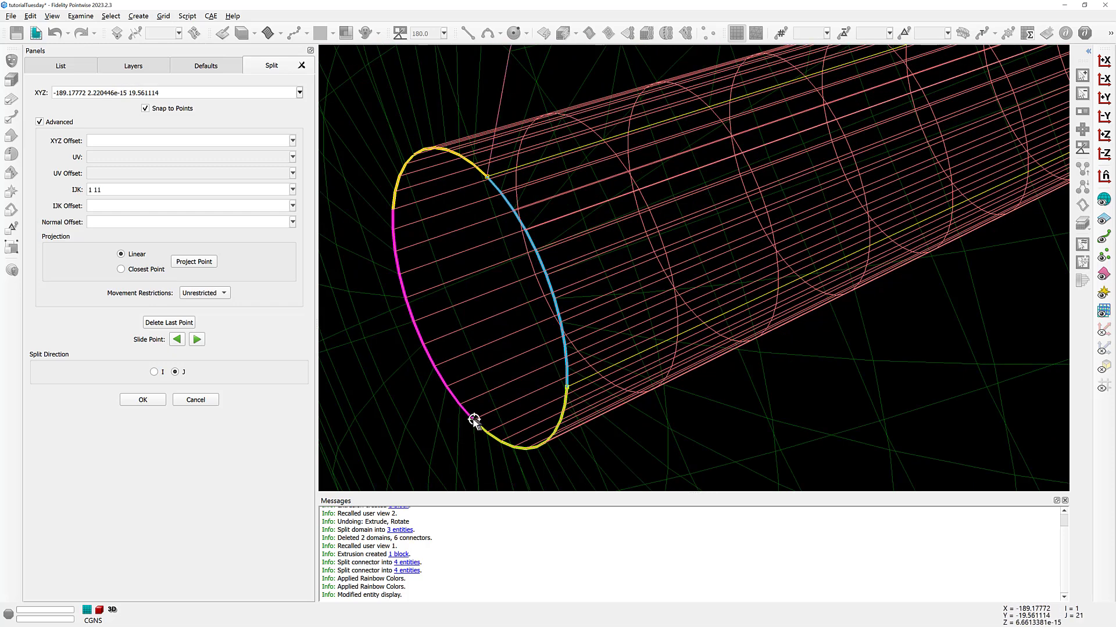
click(472, 420)
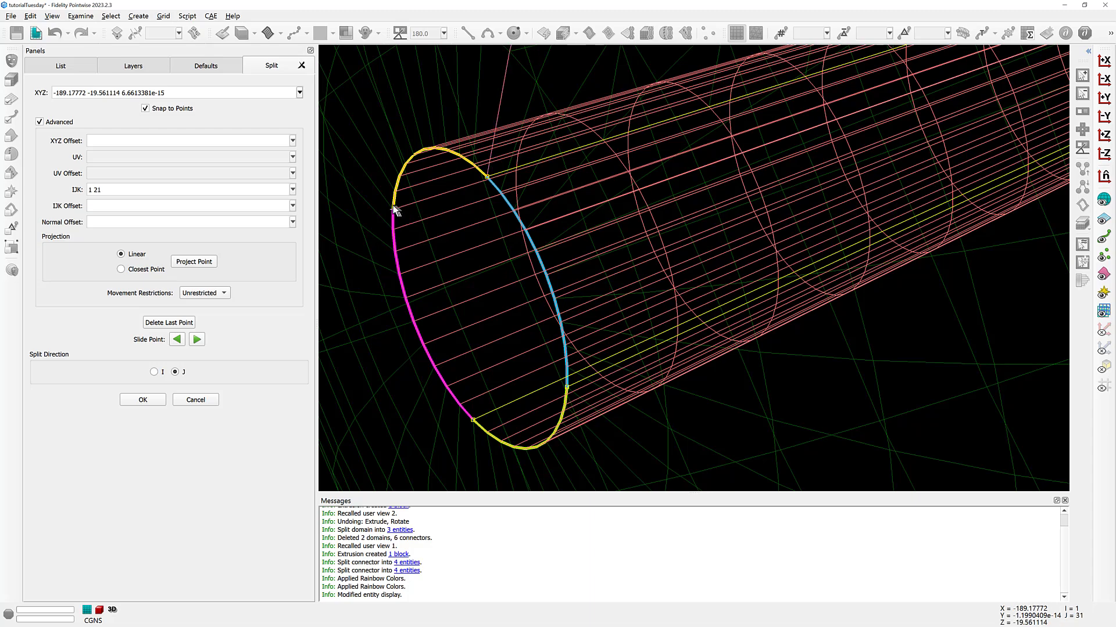
click(393, 209)
scroll(424, 289, down, 5)
right_drag(459, 299, 574, 365)
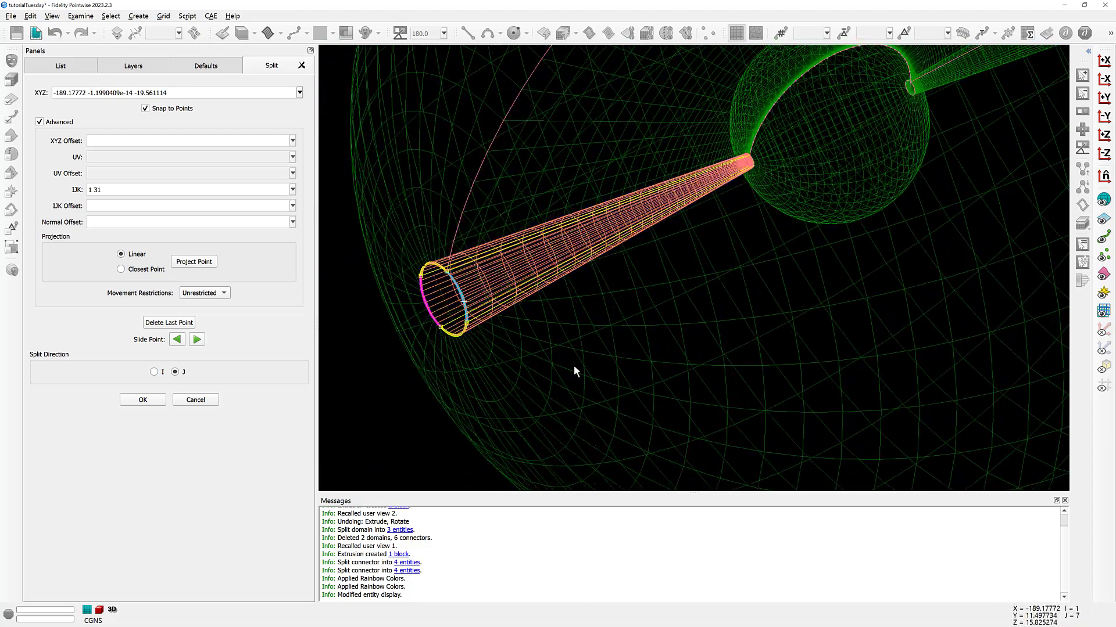
click(139, 401)
click(386, 416)
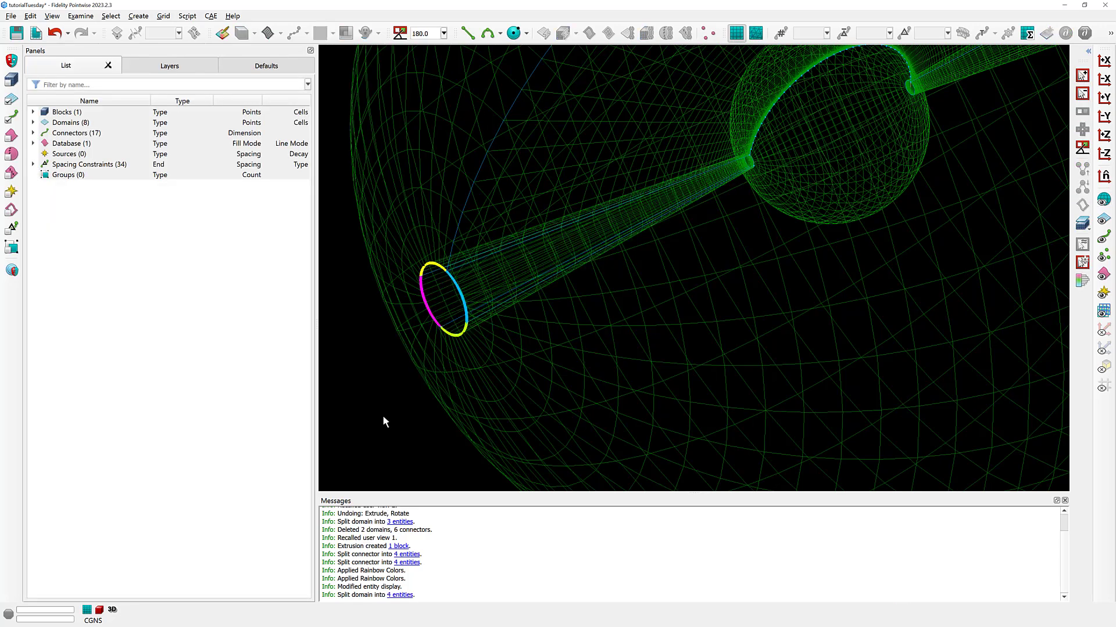
Assemble a structured block from the four split domains of the negative X cone and its surrounding connectors.
scroll(364, 411, down, 3)
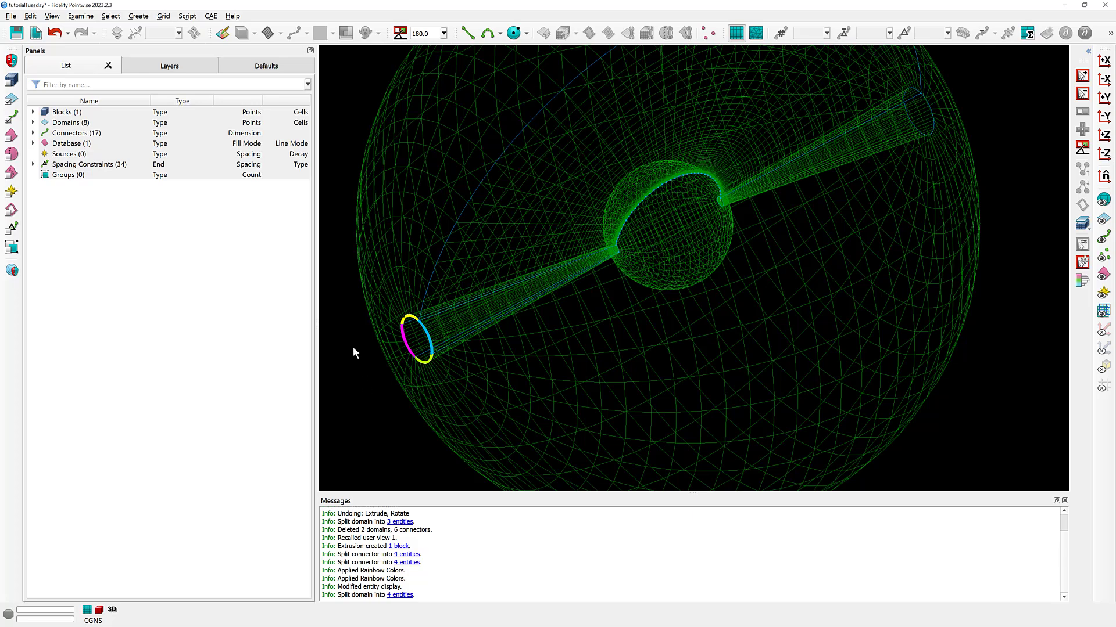
drag(344, 265, 645, 372)
scroll(580, 332, down, 3)
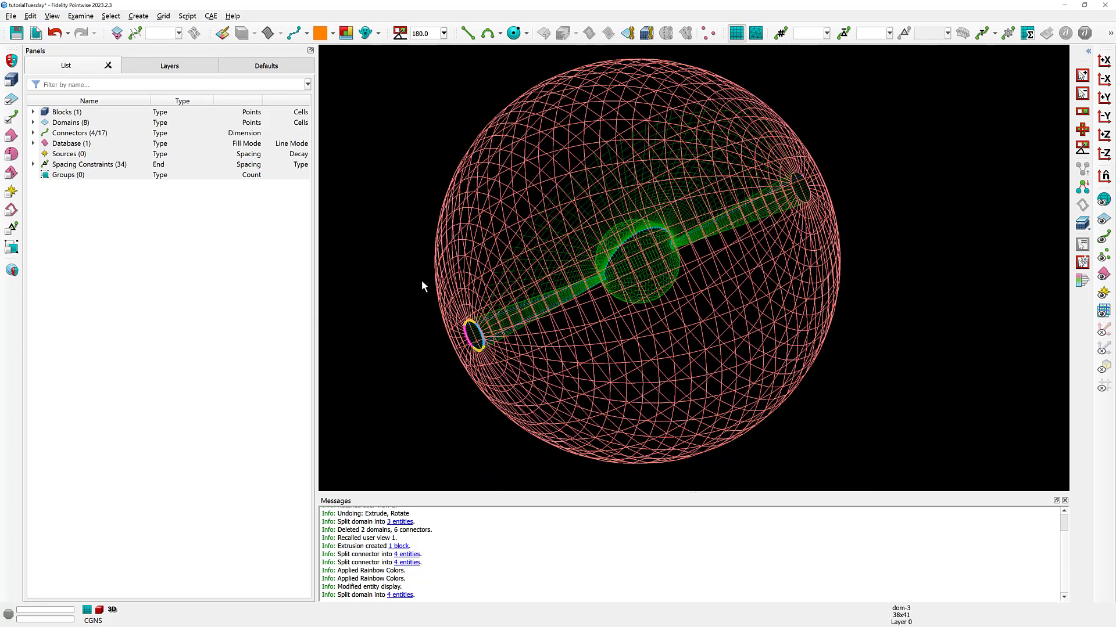
drag(406, 269, 657, 360)
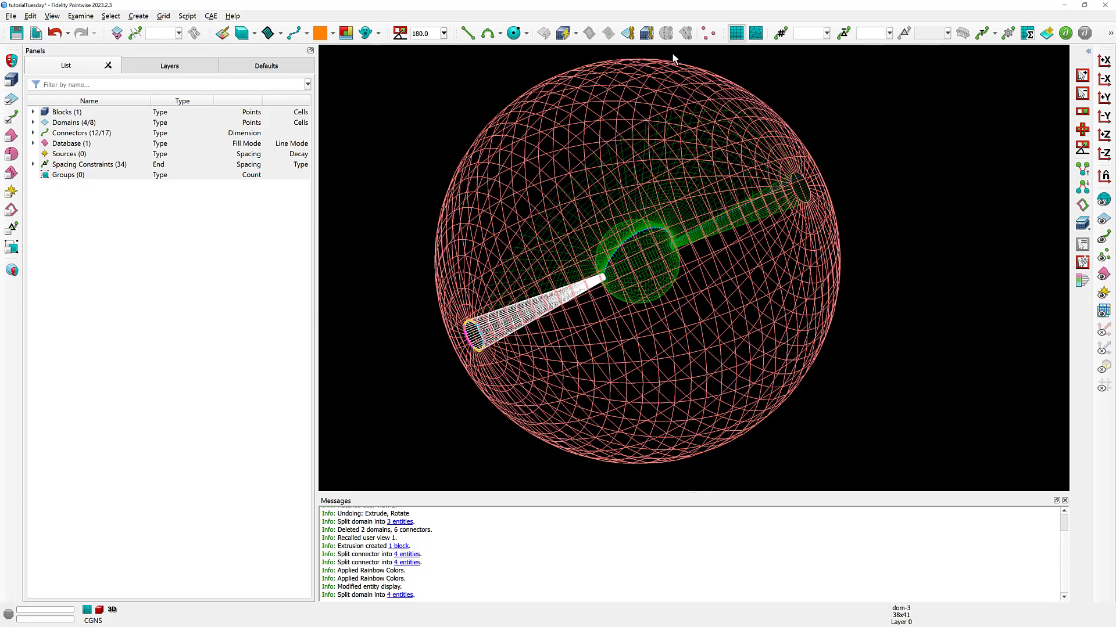
click(646, 33)
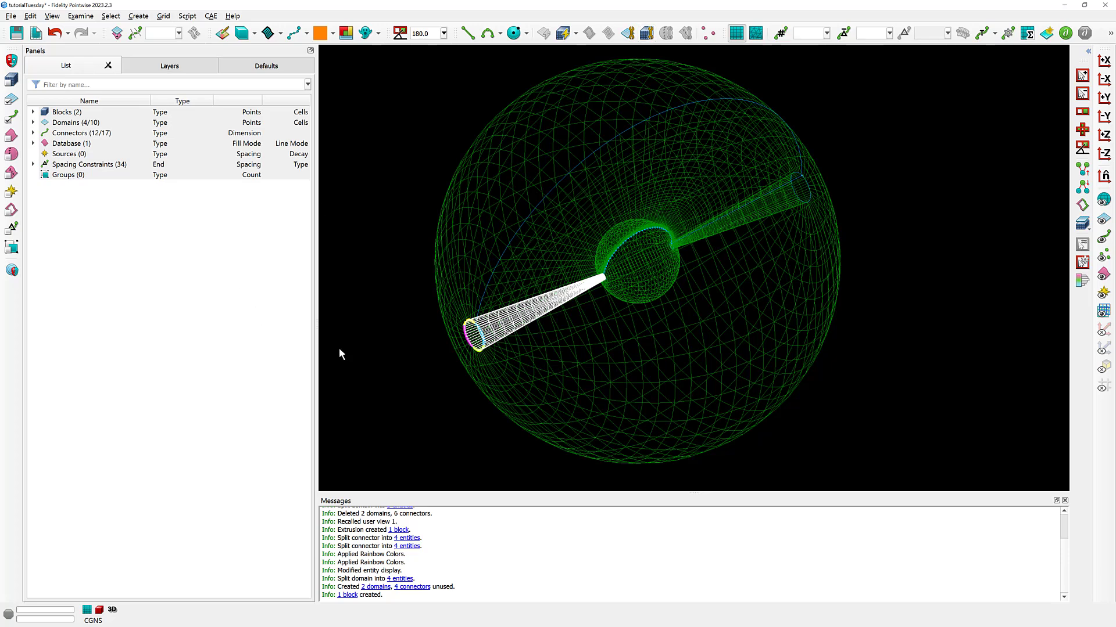
click(377, 381)
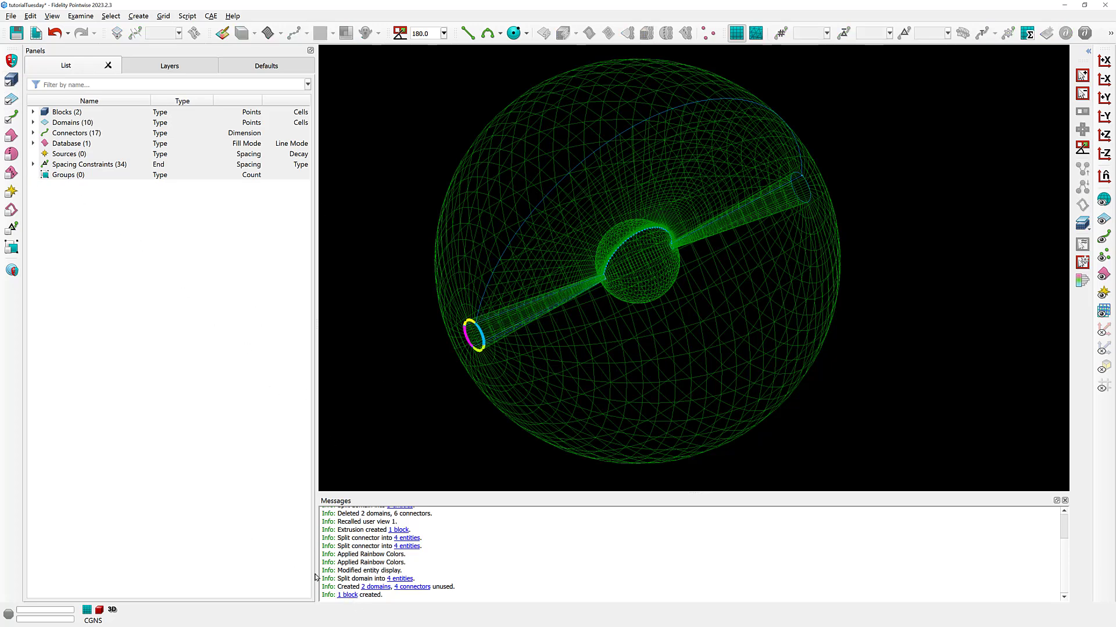
Select the newly created cone block and examine its Max. Included Angle.
drag(346, 597, 342, 597)
ctrl+right_drag(446, 432, 463, 431)
click(349, 595)
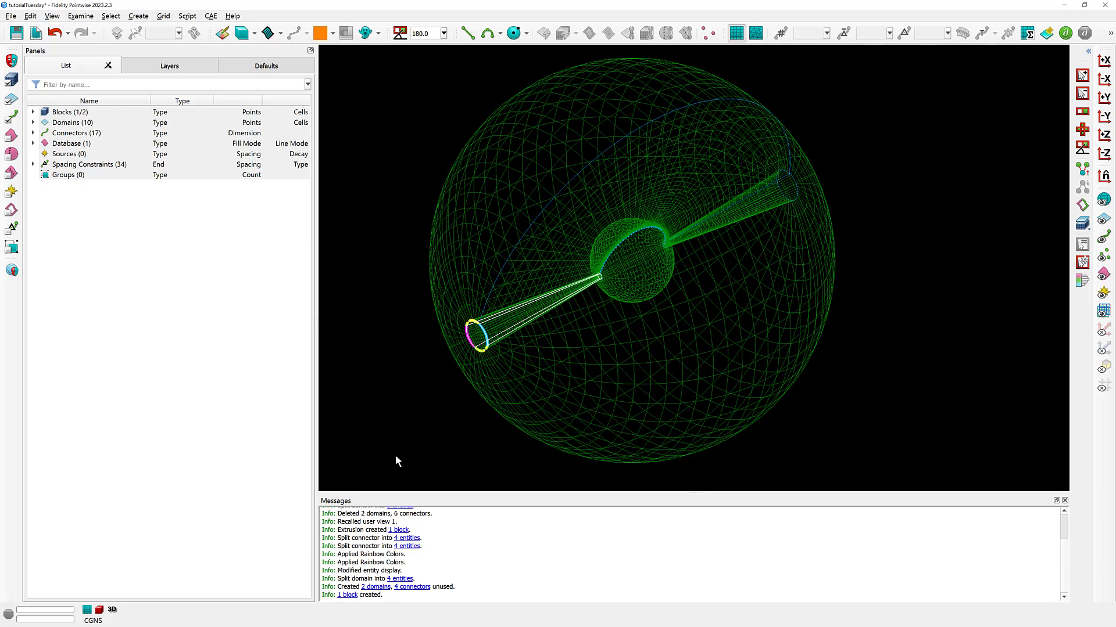
key(ctrl+e)
click(135, 124)
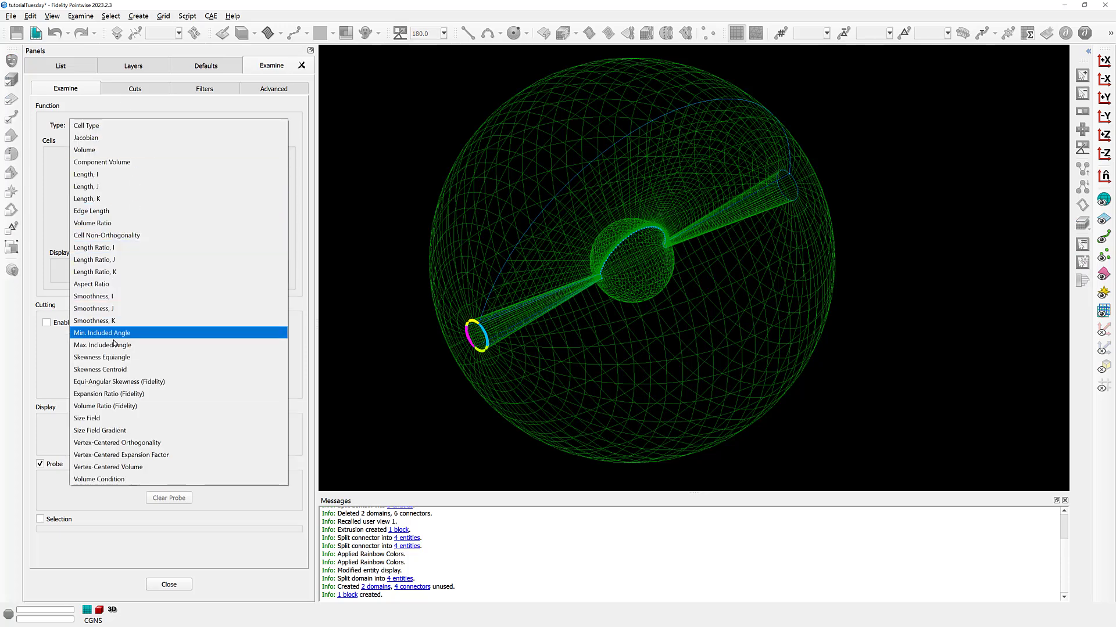
click(114, 345)
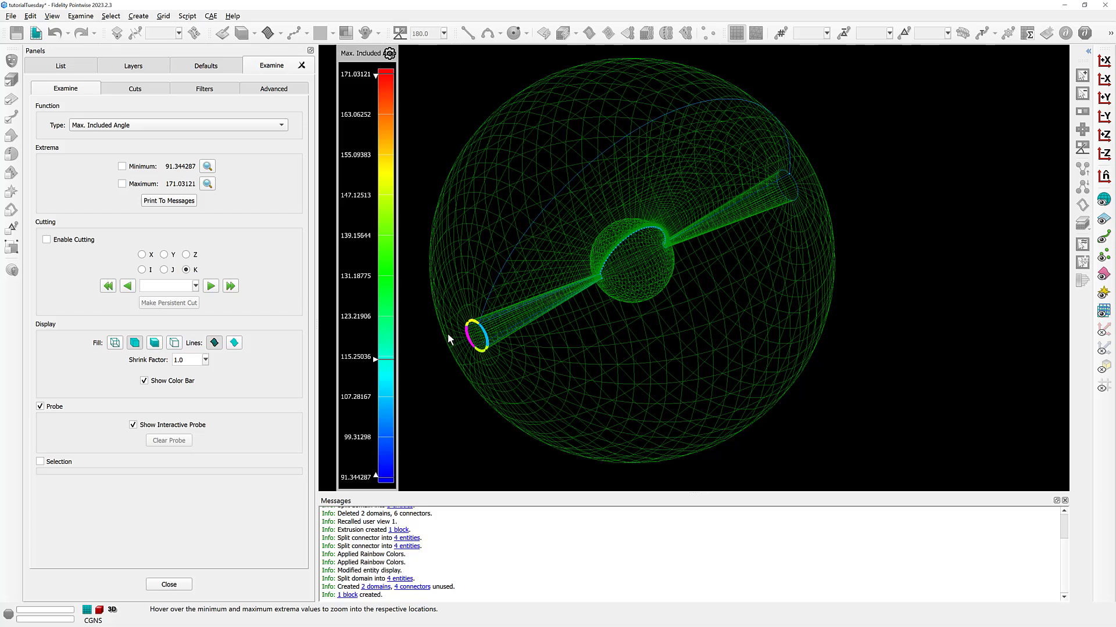
Inspect the outer ring corners of the negative X cone block for high Max. Included Angle cells, and close the examination.
scroll(447, 333, up, 8)
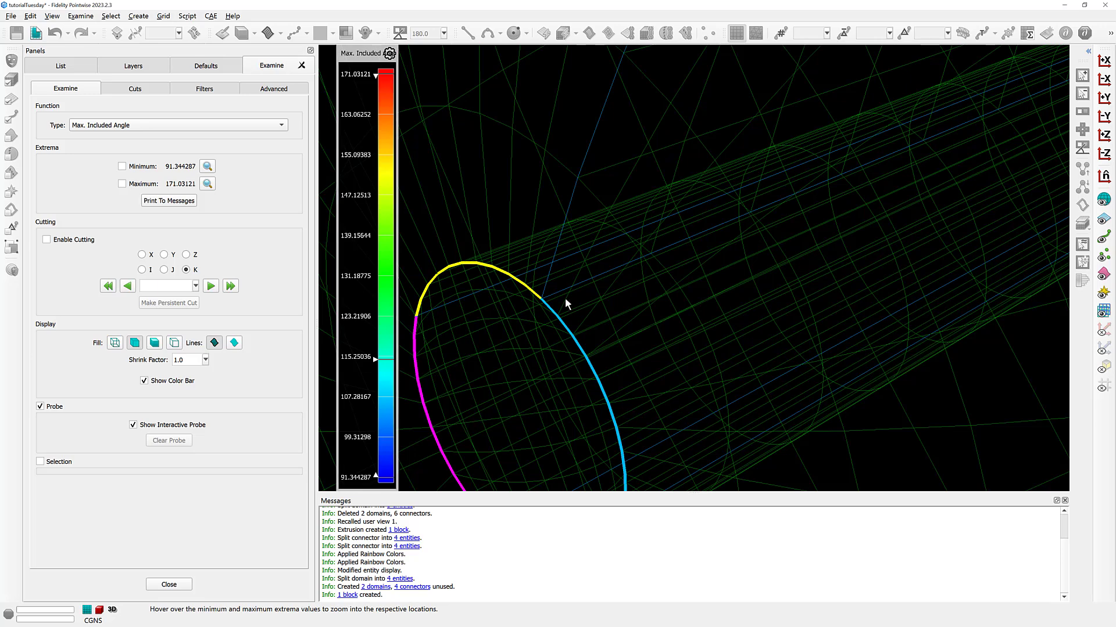
scroll(535, 294, up, 5)
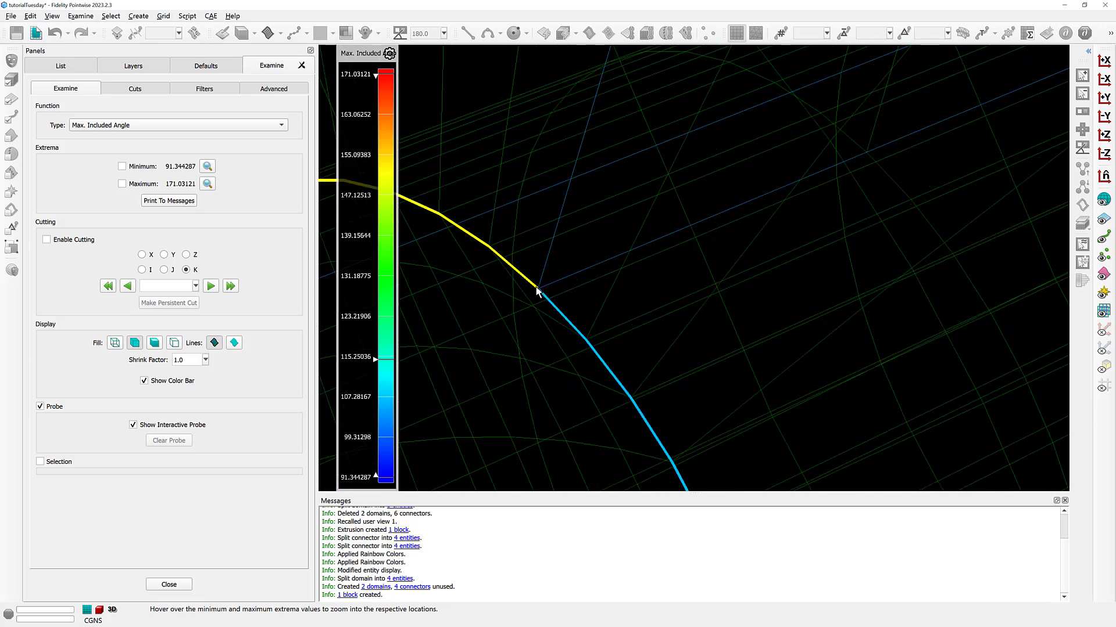
ctrl+right_drag(548, 291, 608, 269)
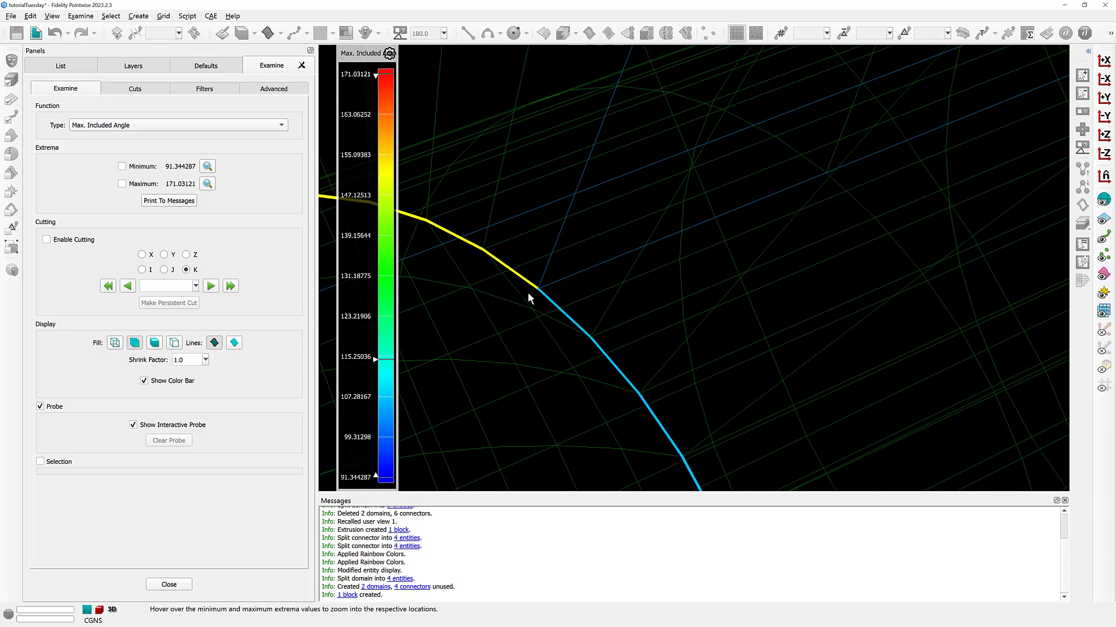
scroll(528, 292, up, 3)
shift+right_drag(530, 291, 598, 278)
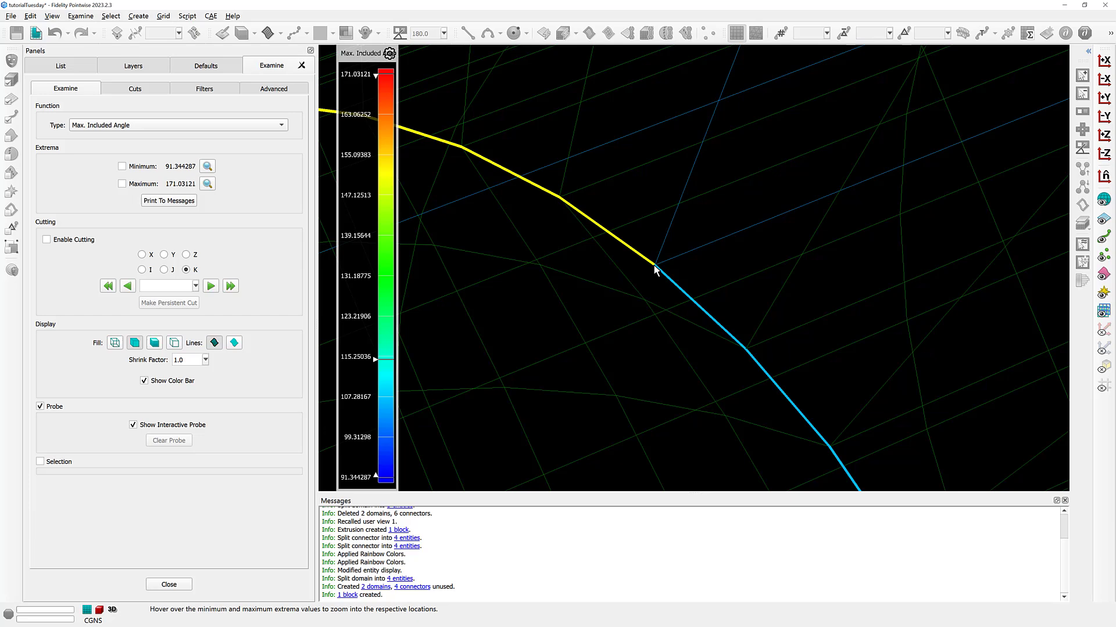
scroll(654, 266, down, 10)
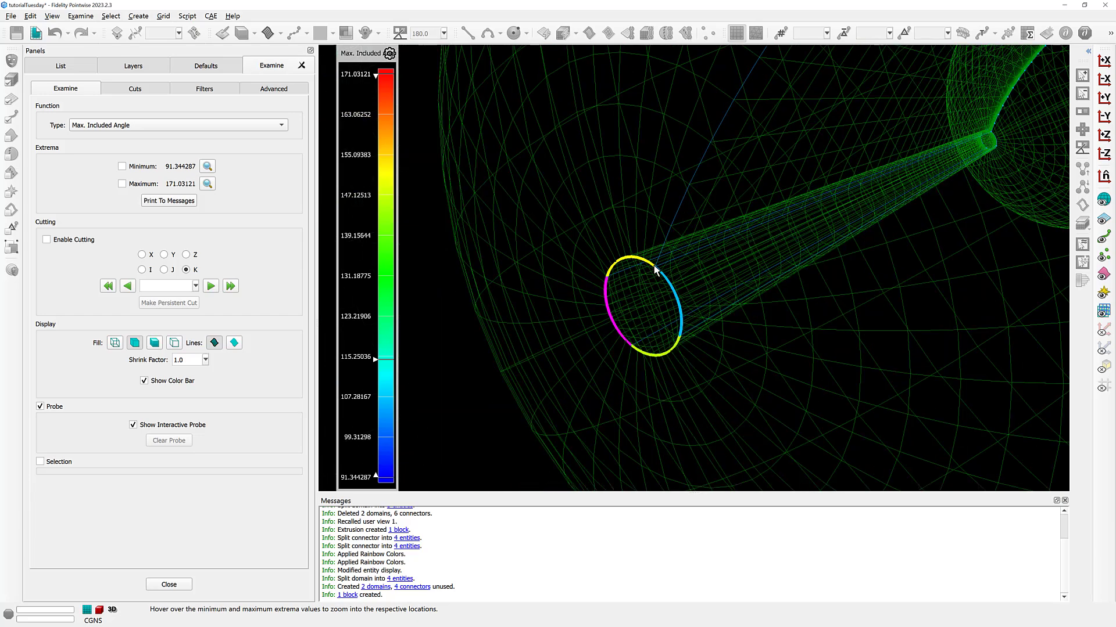
right_drag(604, 269, 636, 303)
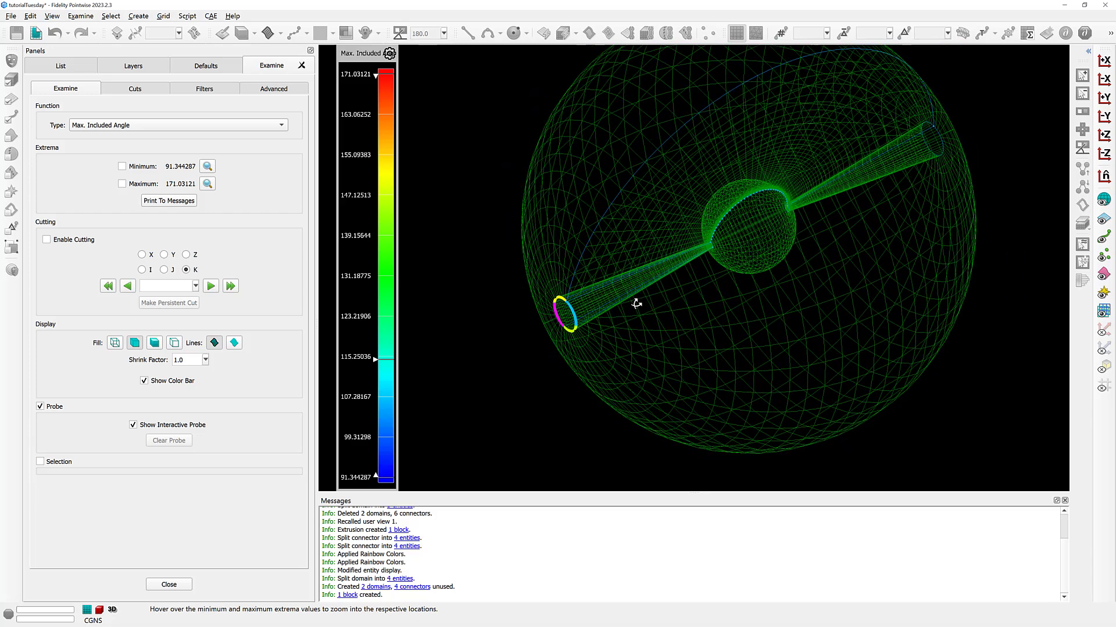
click(160, 585)
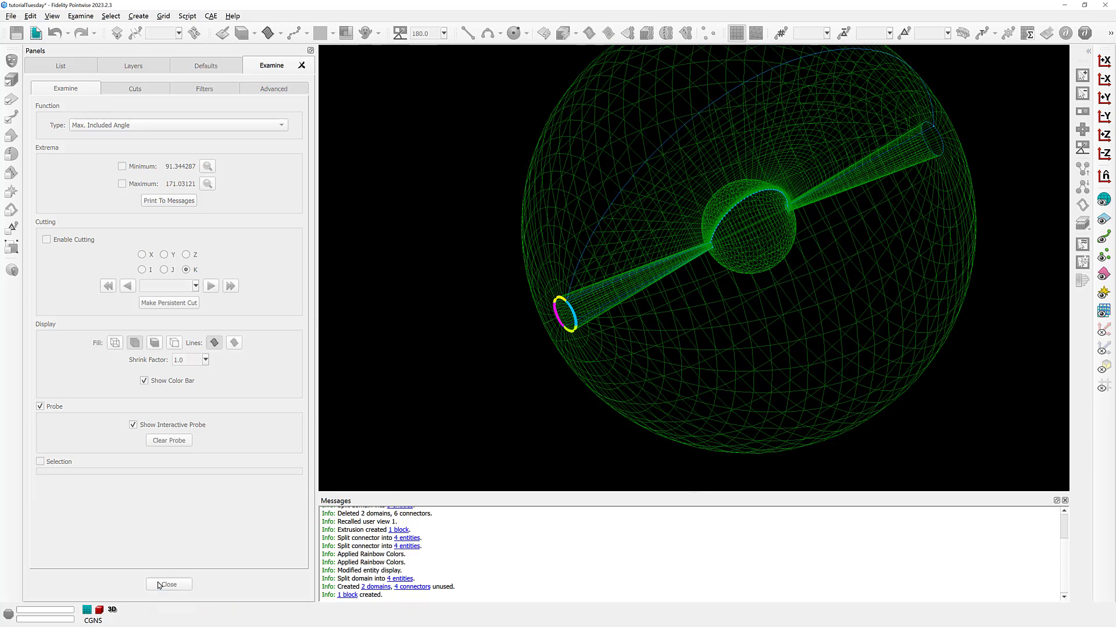
click(469, 430)
right_drag(593, 319, 575, 333)
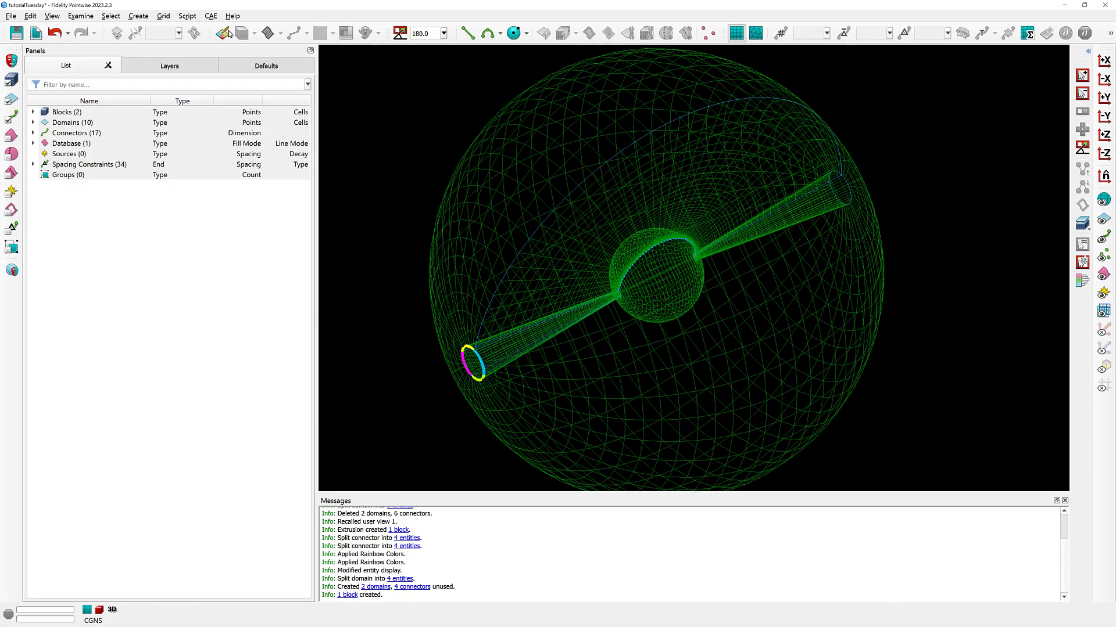
Select the four longitudinal connectors of the negative X cone and start the Orient command on them.
click(187, 17)
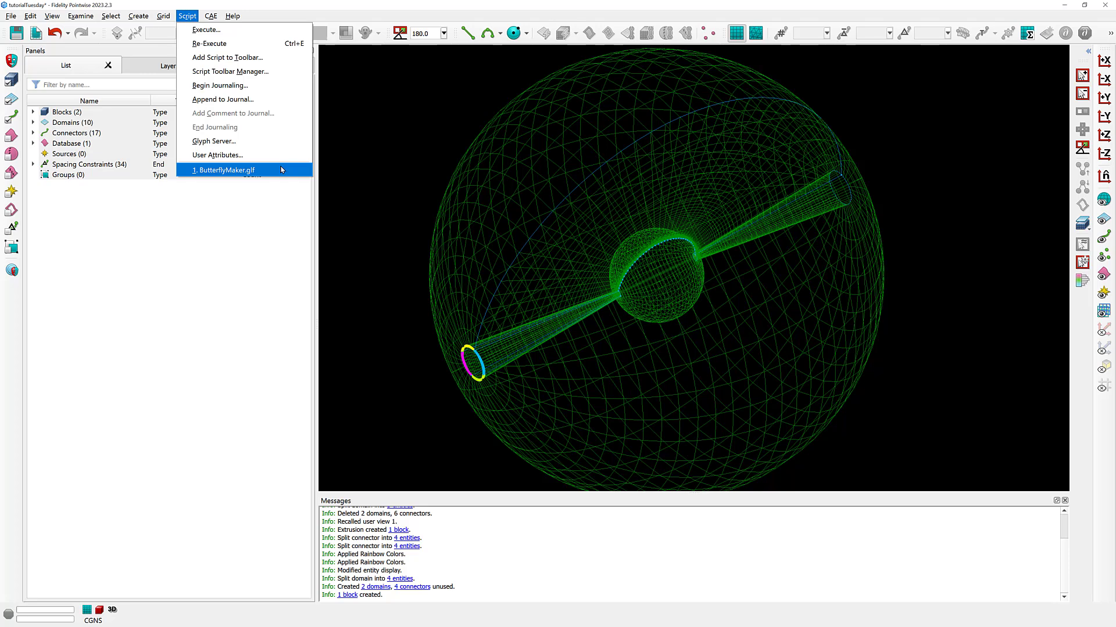
click(472, 360)
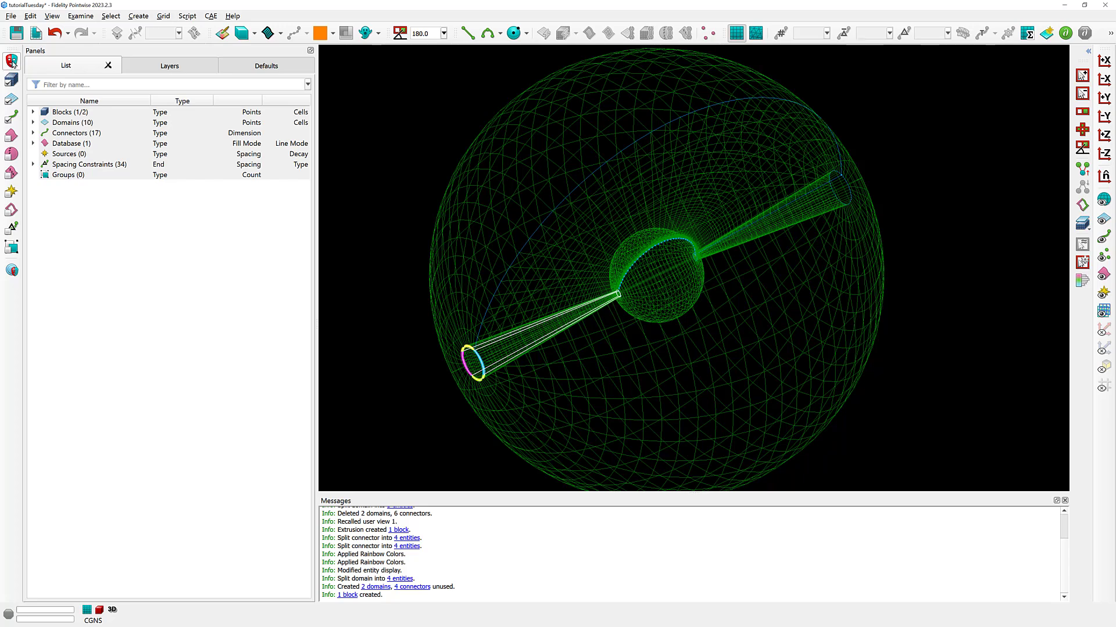
click(12, 117)
click(601, 428)
ctrl+right_drag(531, 369, 498, 349)
drag(545, 315, 592, 380)
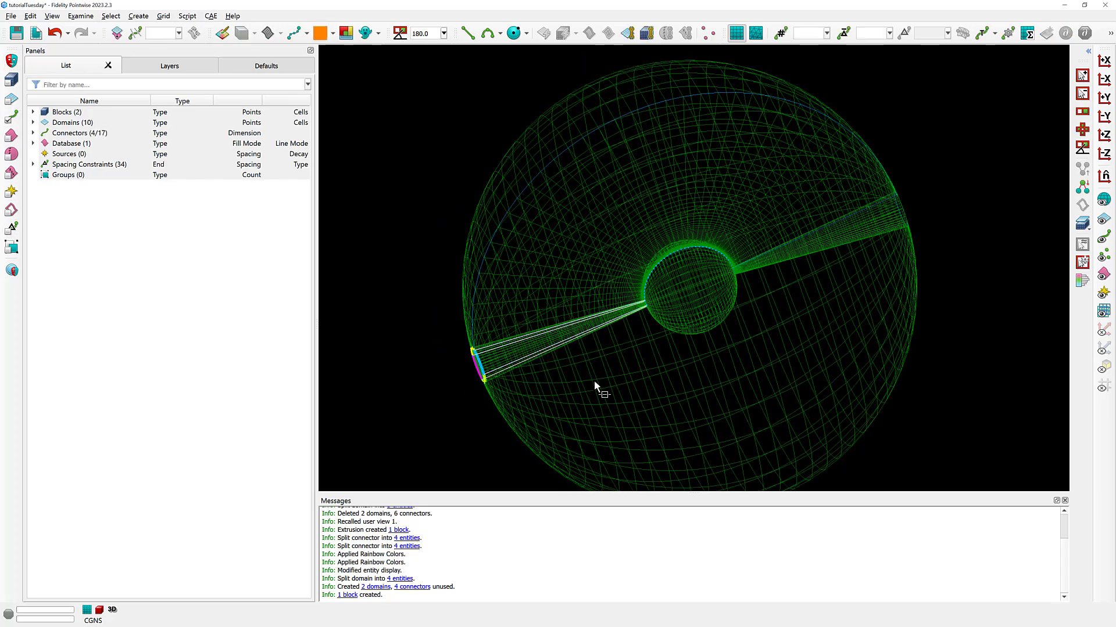
ctrl+right_drag(600, 379, 695, 380)
key(alt+e)
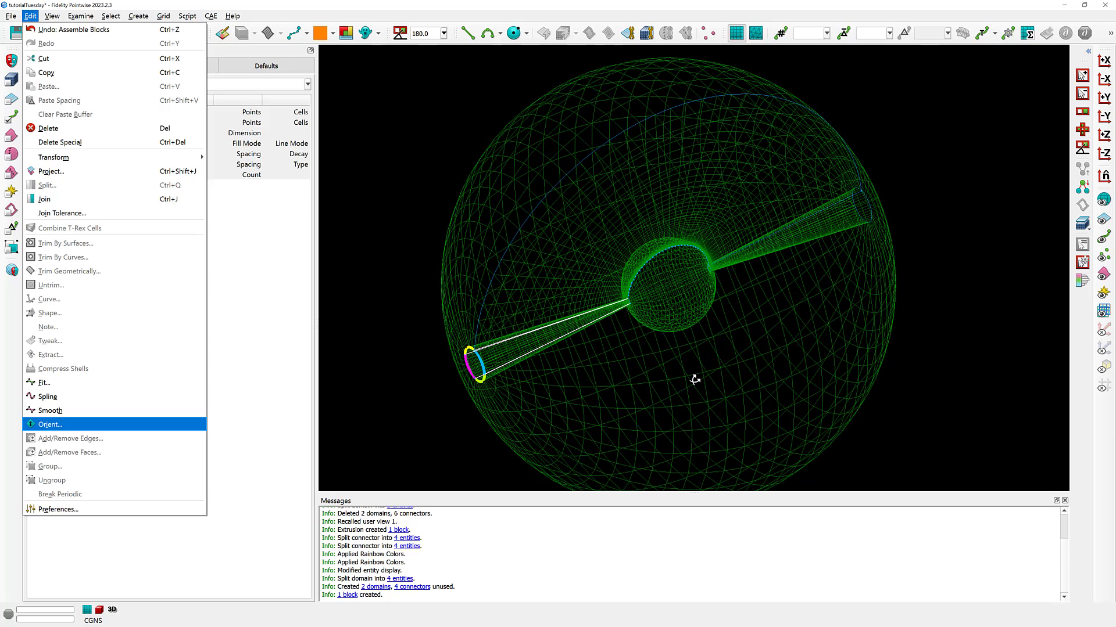
key(Return)
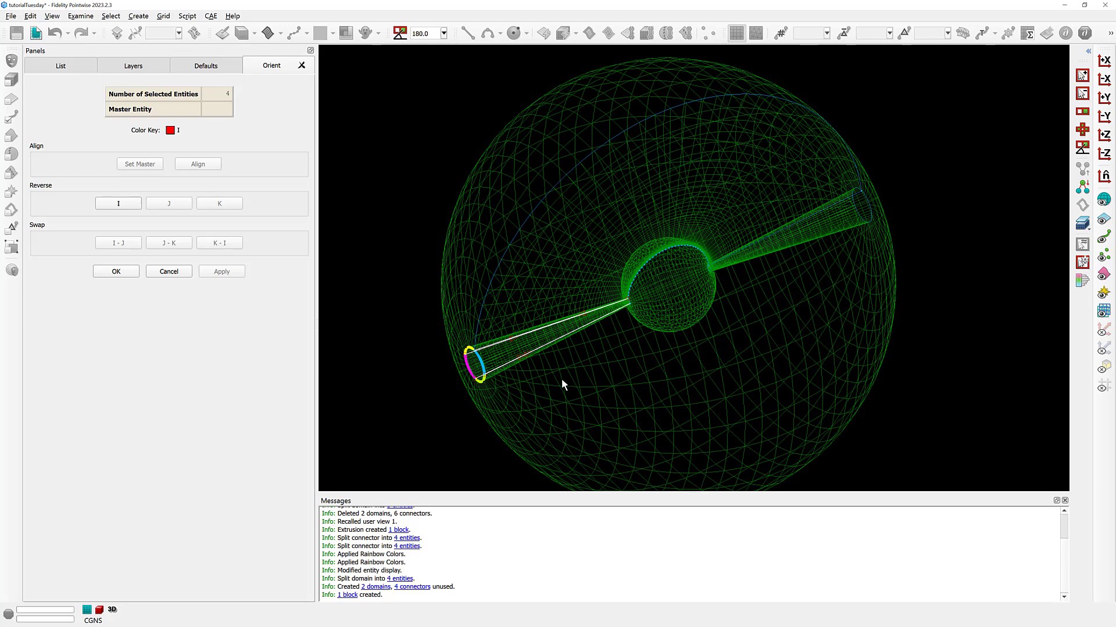
Reverse the I direction of three longitudinal cone connectors, excluding one upper connector, and accept the orientation.
scroll(535, 361, up, 4)
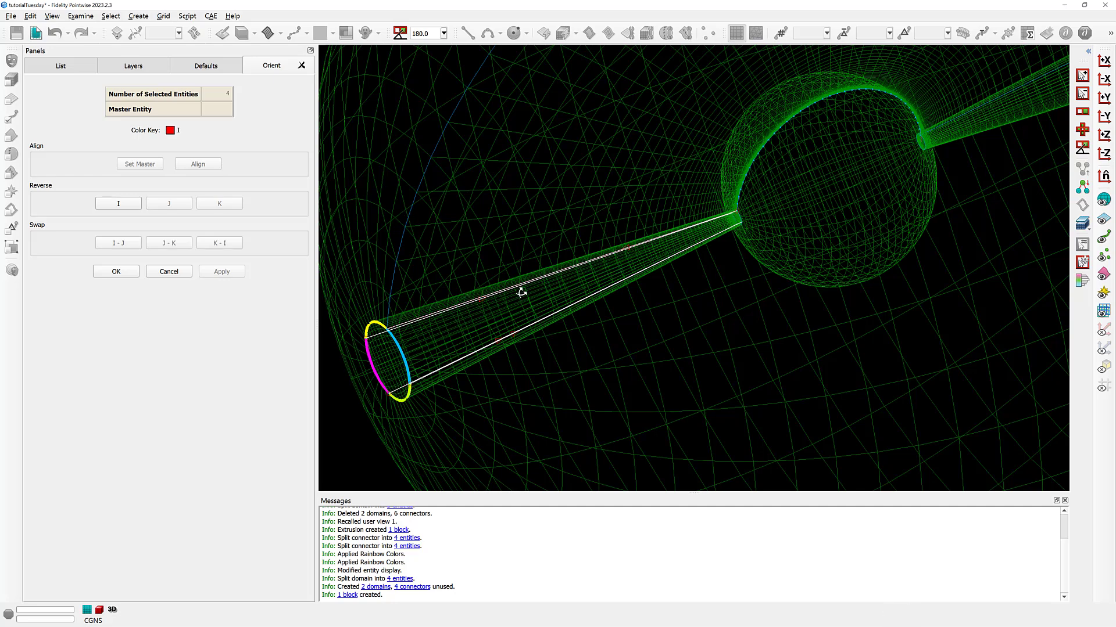
ctrl+right_drag(520, 291, 522, 295)
ctrl+click(473, 308)
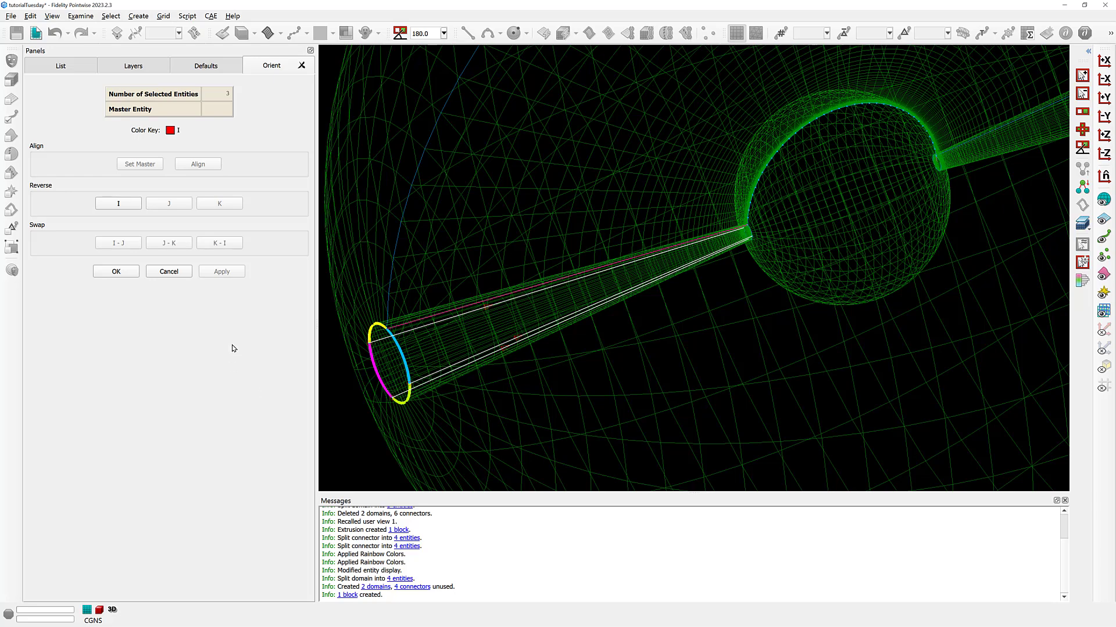
click(122, 203)
ctrl+right_drag(709, 337, 658, 333)
drag(623, 231, 706, 361)
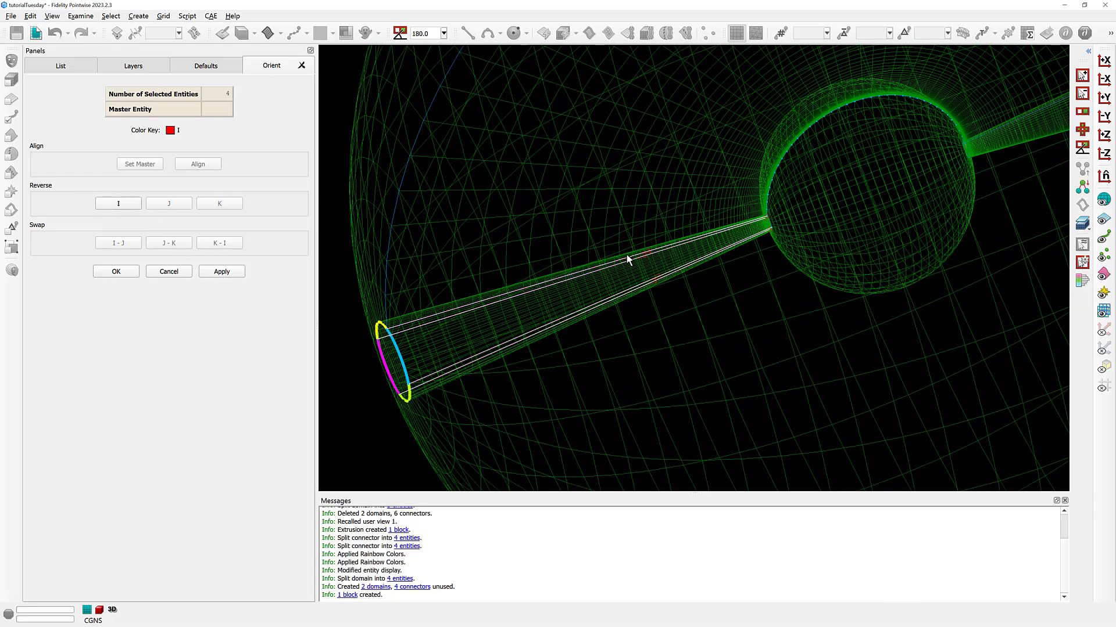
scroll(627, 256, up, 3)
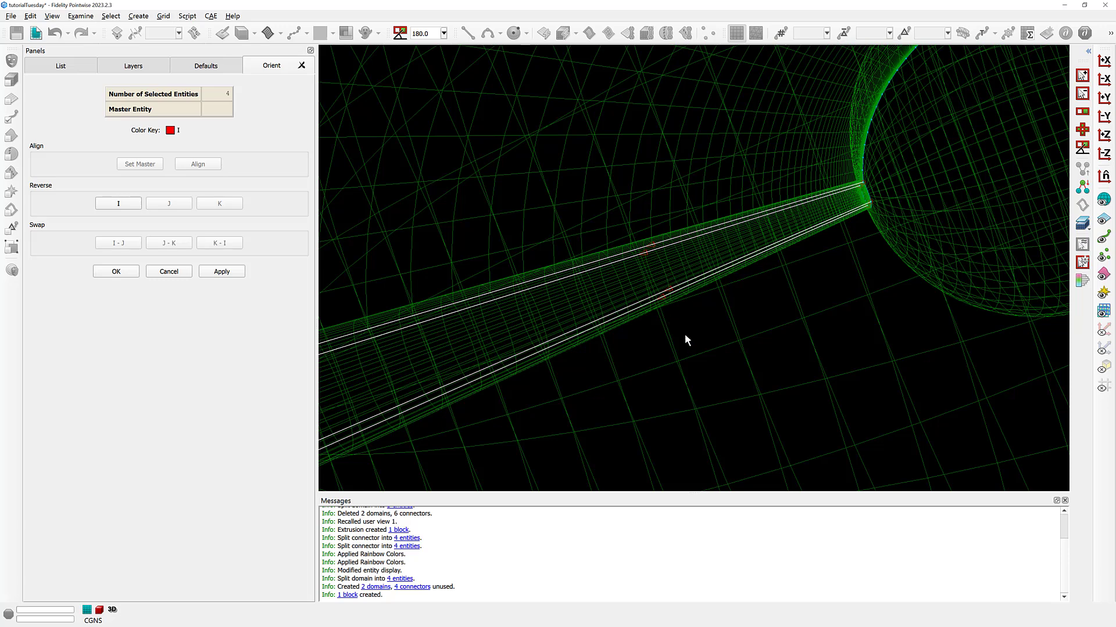
click(111, 269)
scroll(687, 309, down, 5)
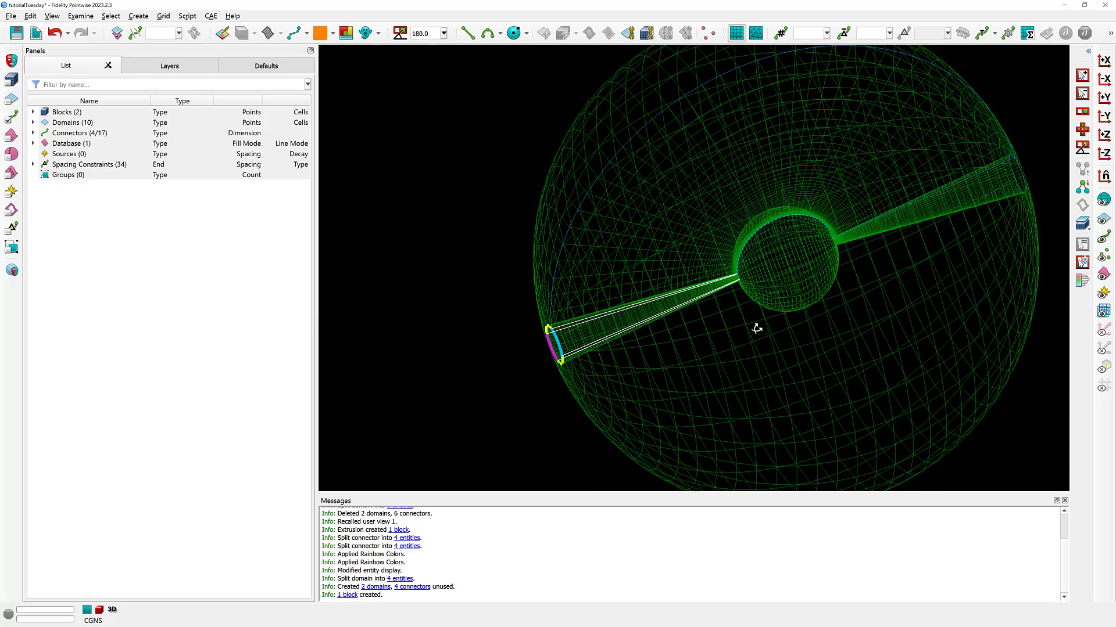
ctrl+right_drag(757, 328, 826, 323)
click(408, 402)
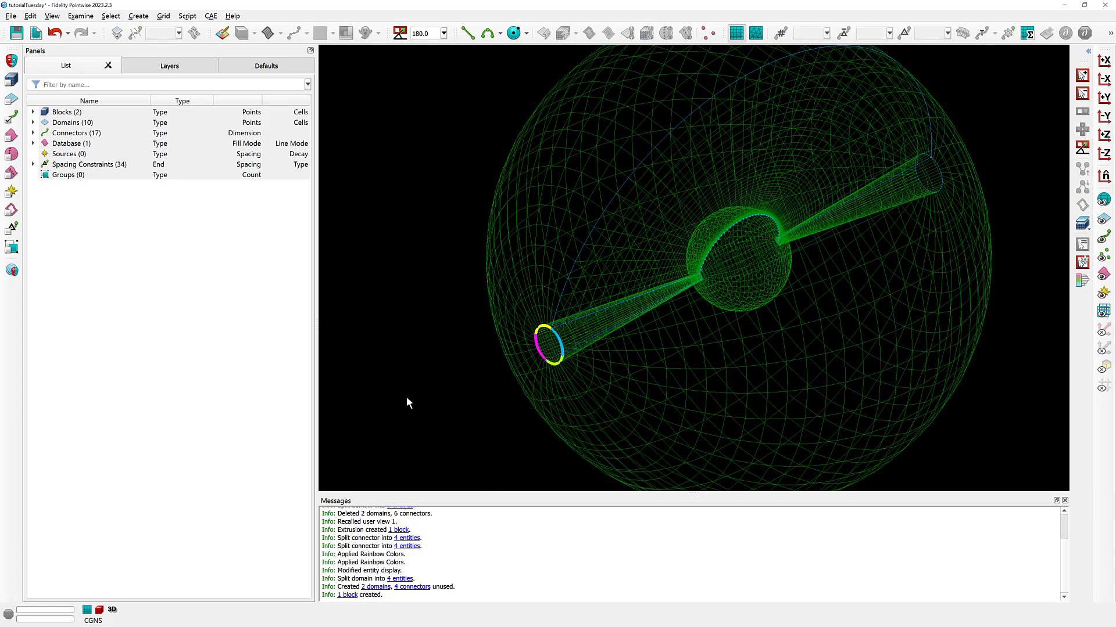
Launch the ButterflyMaker.glf script, choose the cone block blk-2 and preview its butterfly topology in the J direction.
click(186, 16)
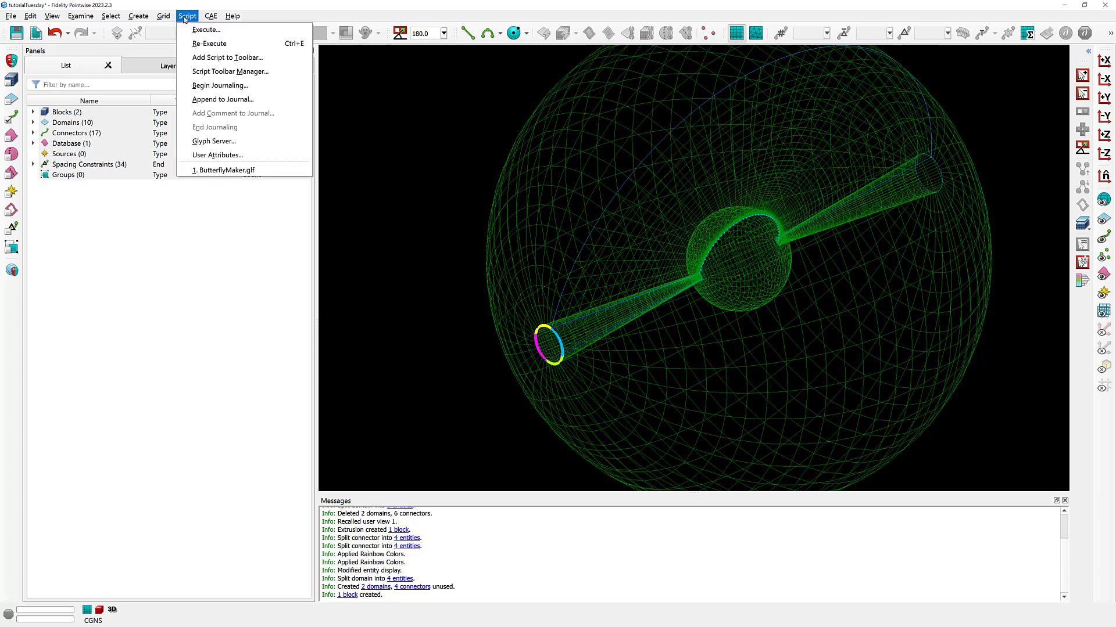
click(255, 170)
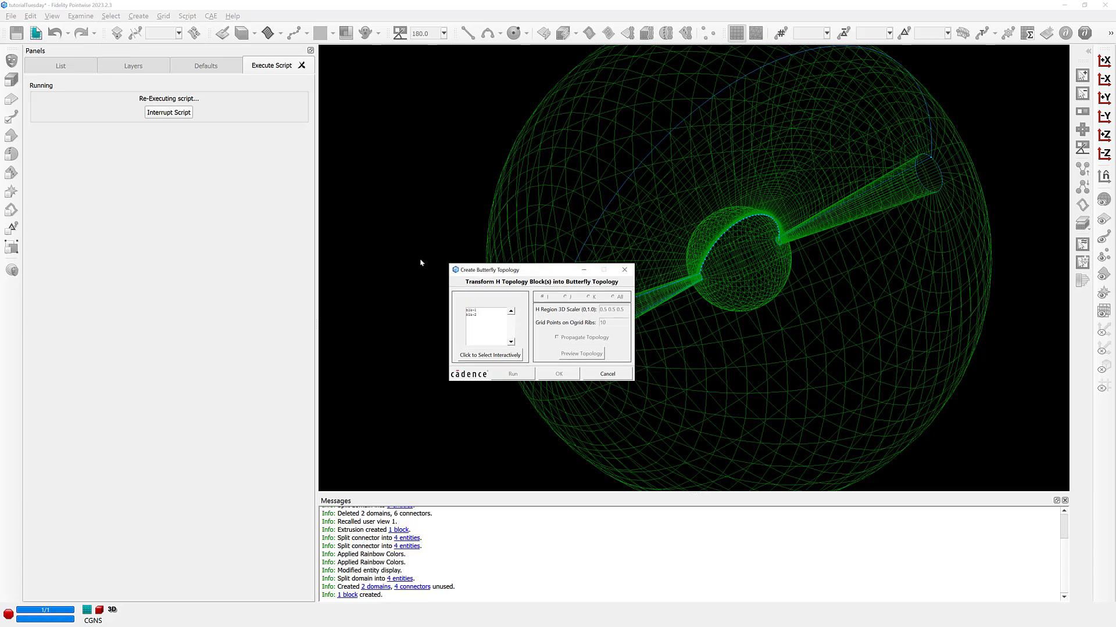
drag(558, 270, 194, 195)
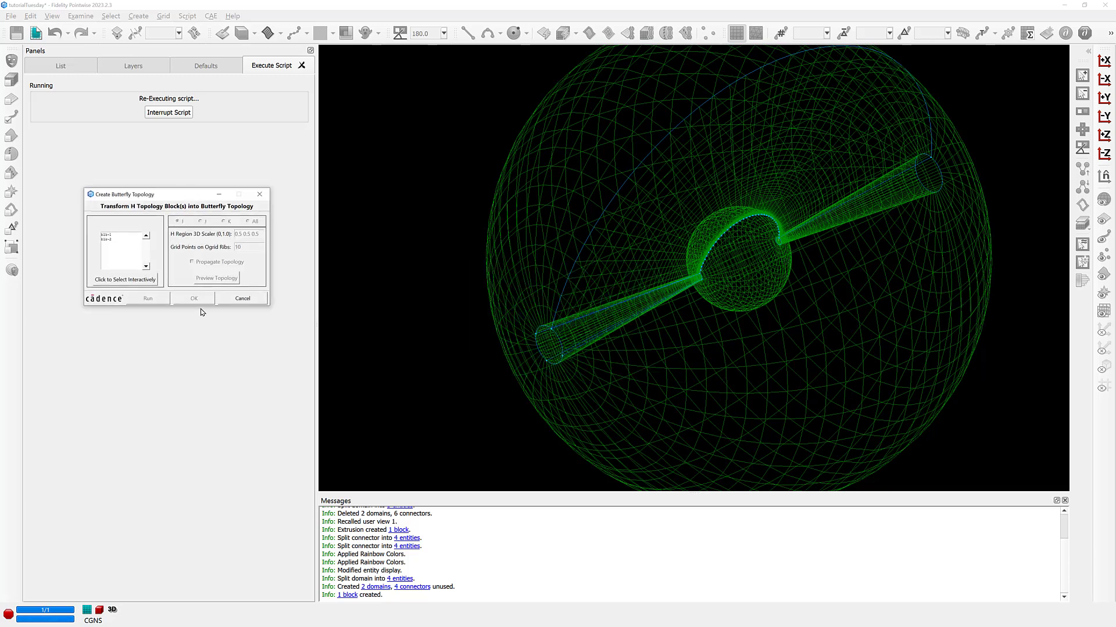
click(119, 238)
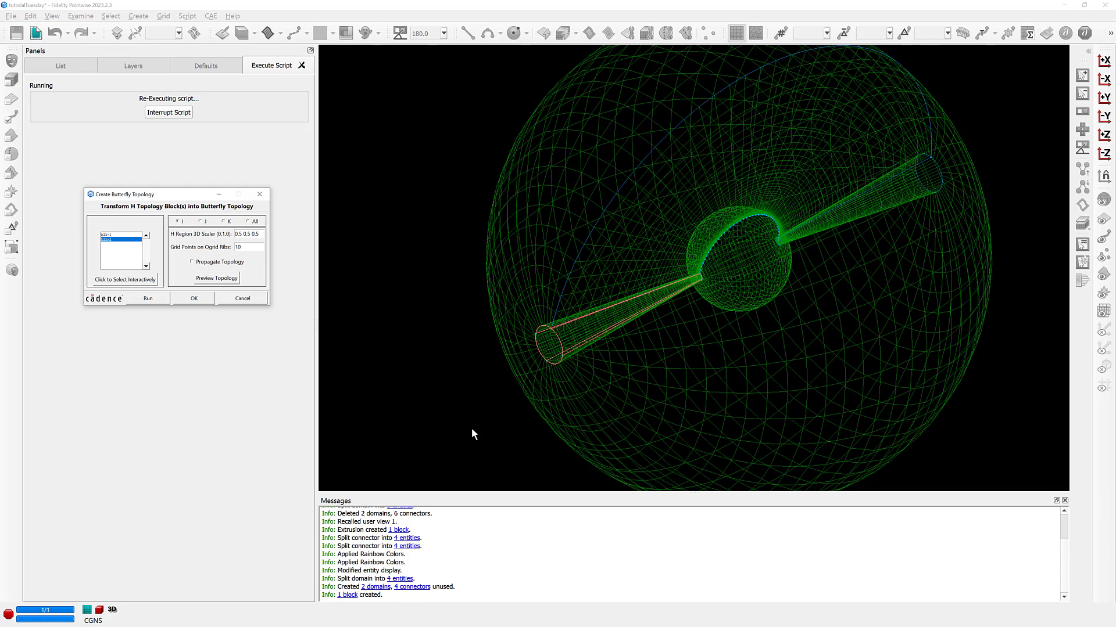
click(202, 222)
click(218, 283)
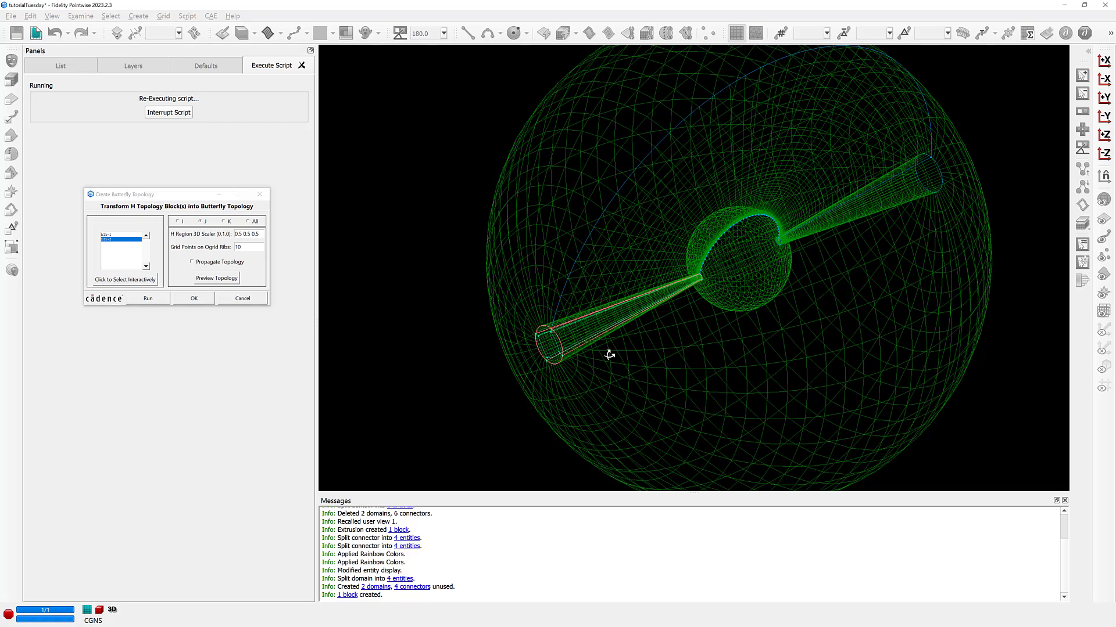
Set the grid points on the O-grid ribs to 4 and create the butterfly topology in the cone block.
right_drag(608, 354, 542, 341)
scroll(541, 340, up, 5)
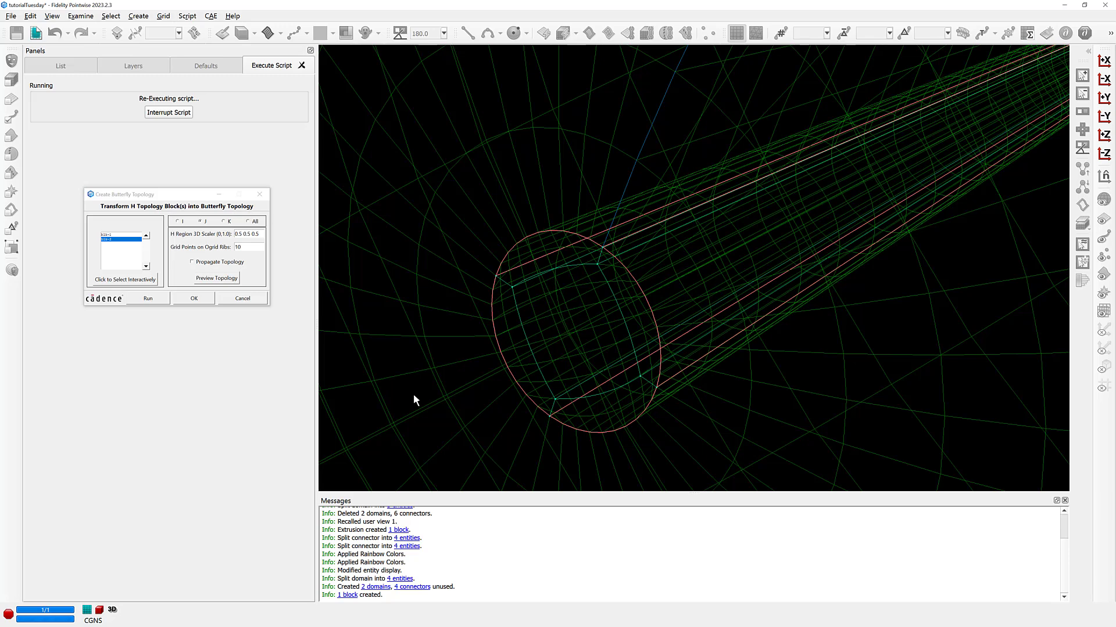
double_click(244, 248)
text(4)
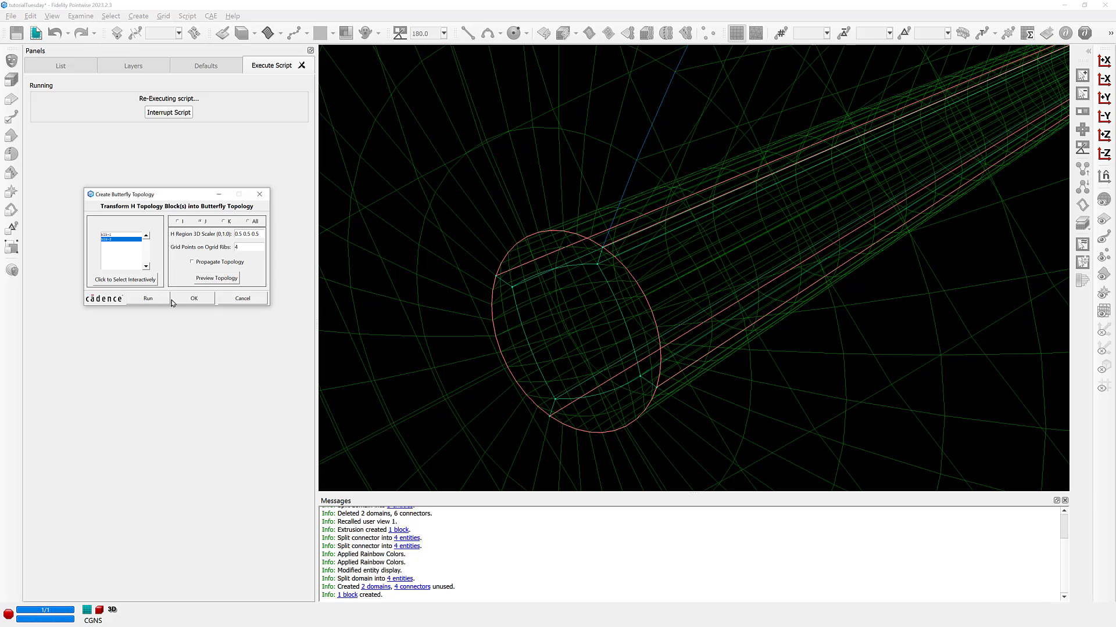
click(151, 300)
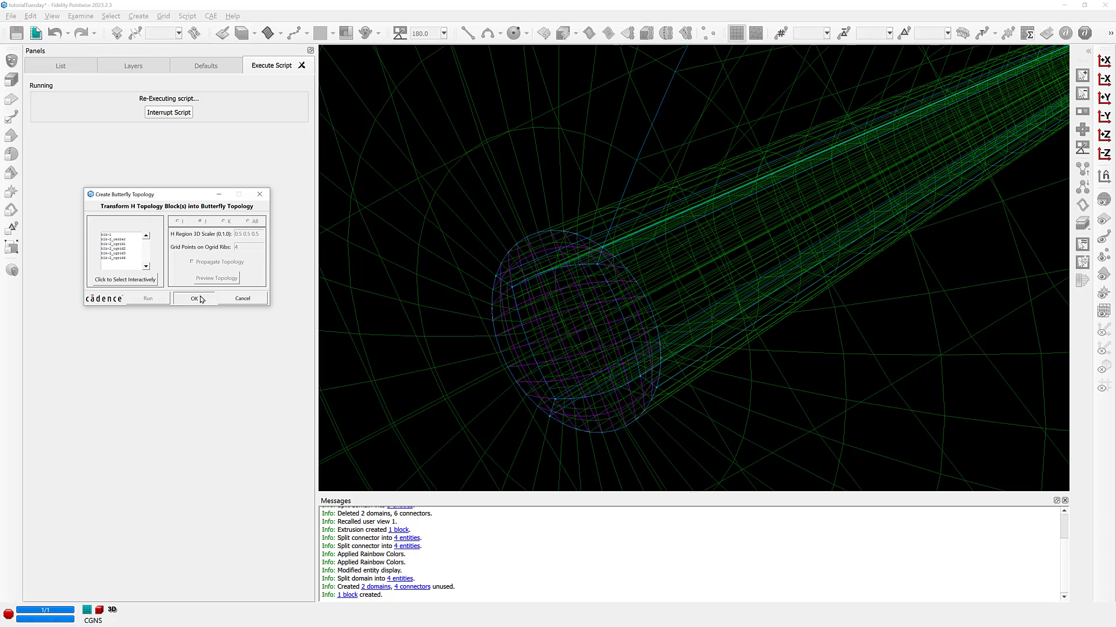
scroll(384, 295, down, 3)
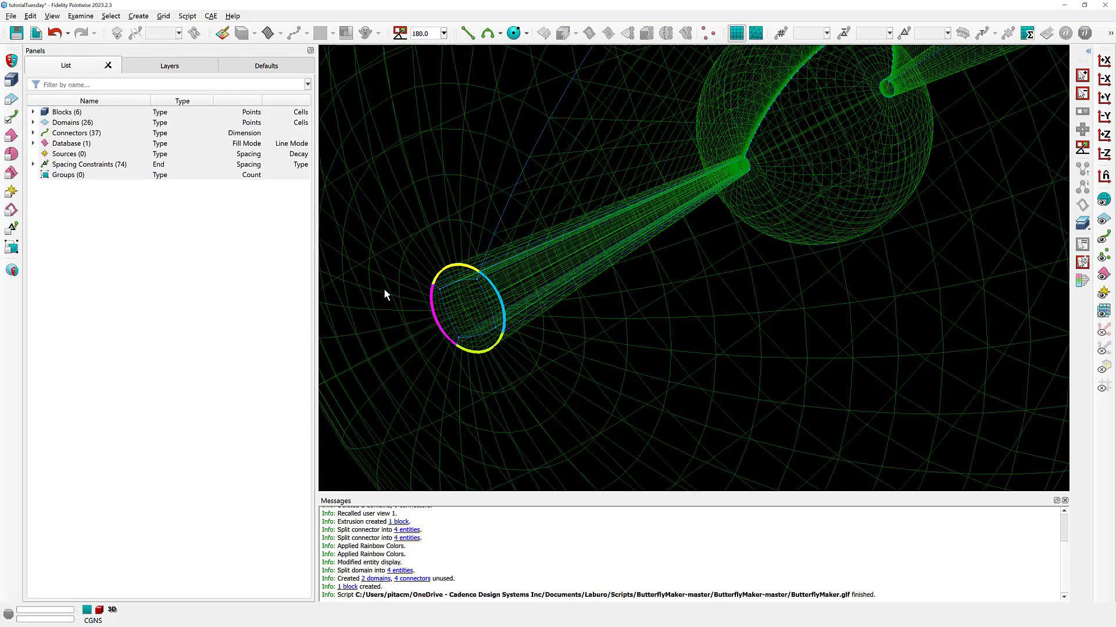
ctrl+right_drag(395, 293, 469, 289)
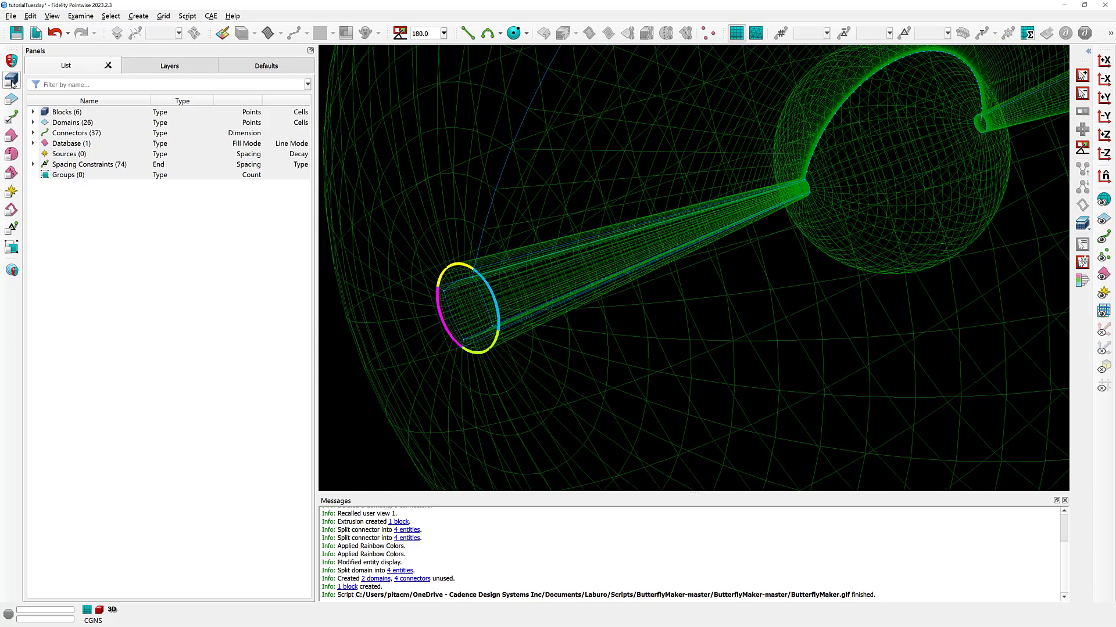
Select the five butterfly blocks in the negative X cone and examine their Max. Included Angle.
click(14, 119)
scroll(523, 256, down, 2)
scroll(455, 265, down, 2)
drag(427, 210, 687, 323)
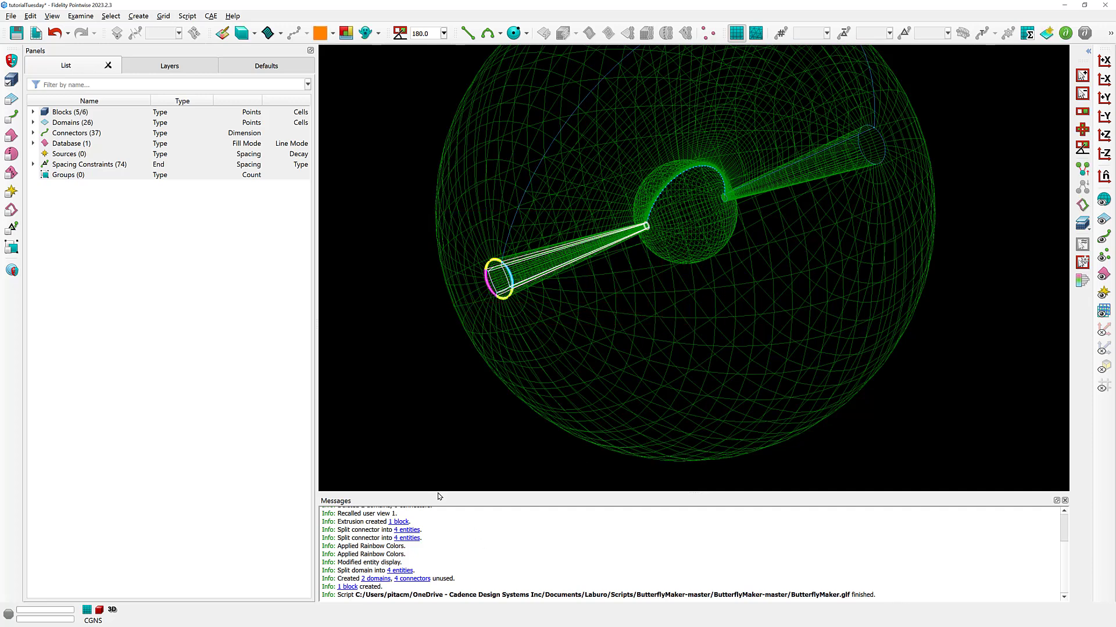
key(ctrl+e)
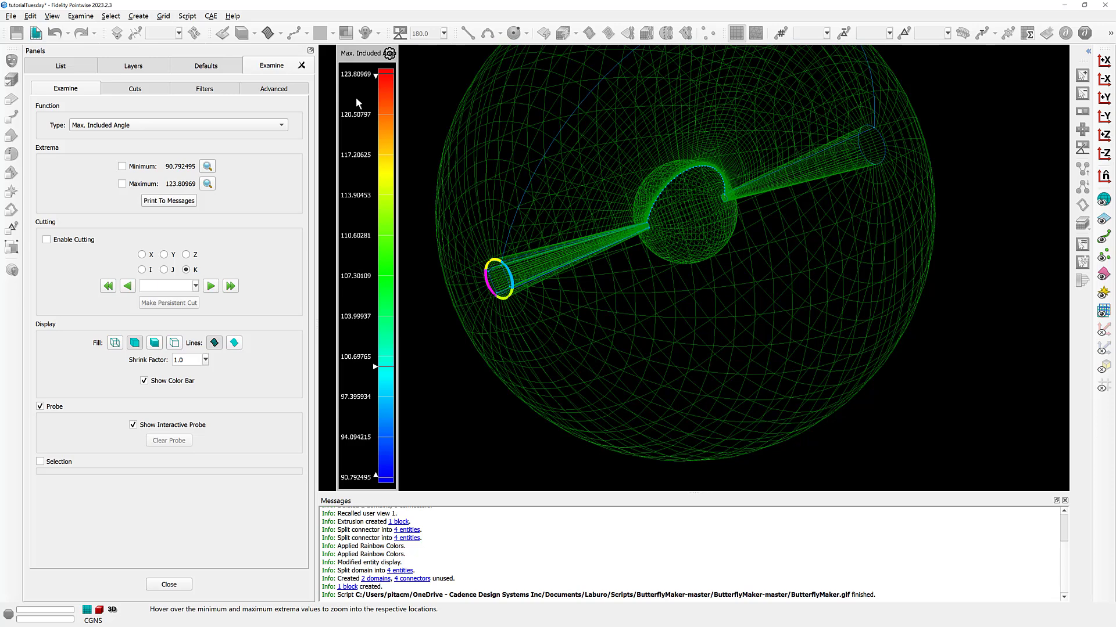
click(171, 586)
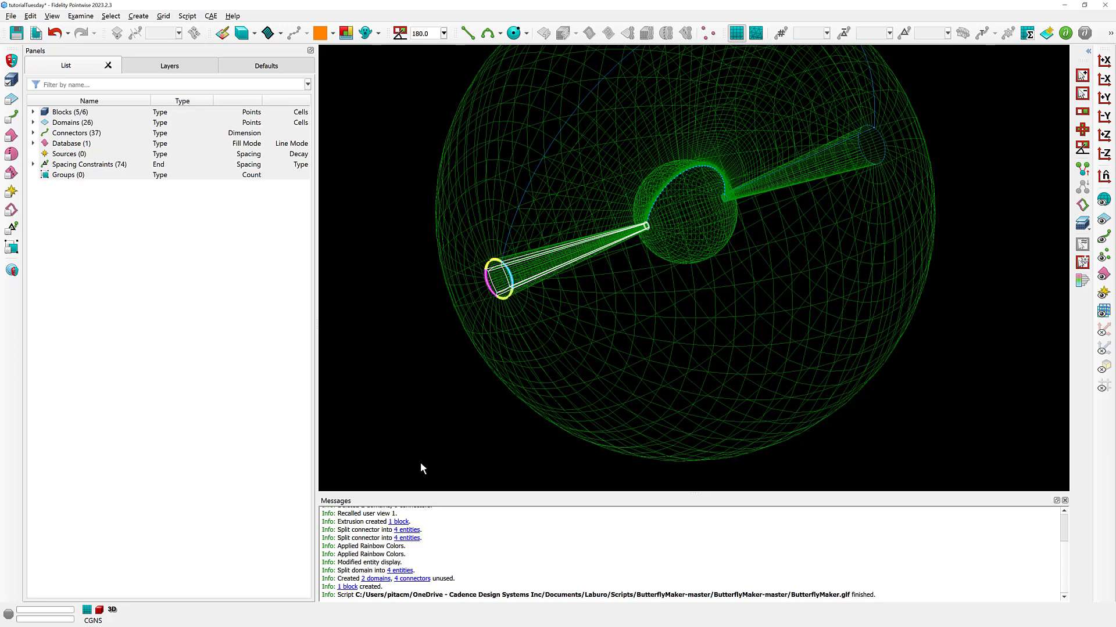
click(187, 16)
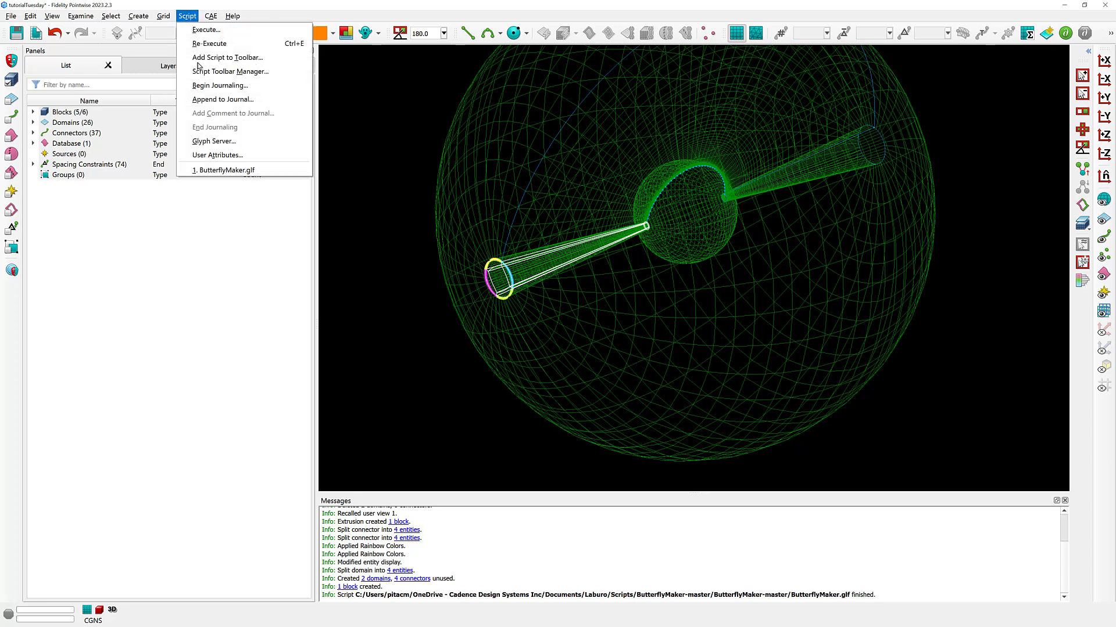
click(259, 171)
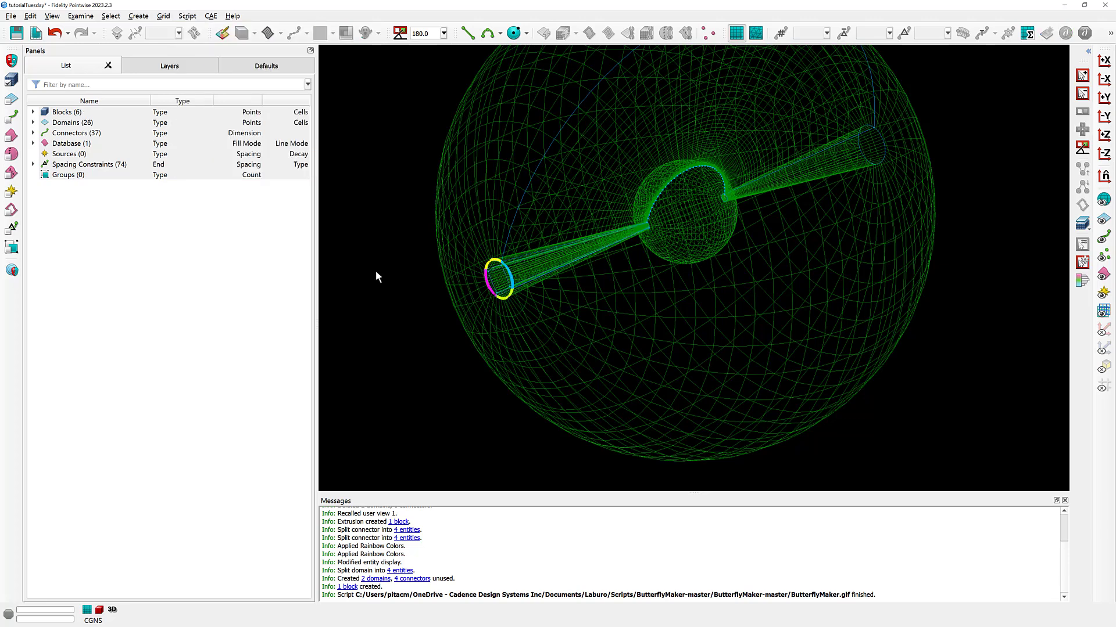
click(233, 16)
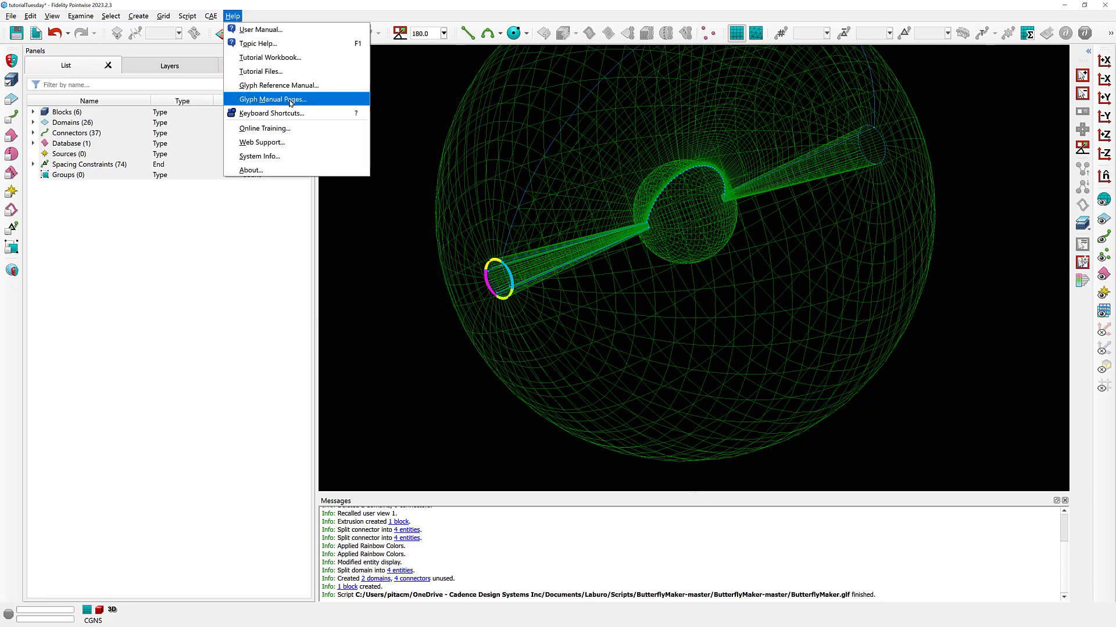
Switch to Pointwise's GitHub page in the browser, search its repositories for "butter", open ButterflyMaker and read the README's selection and topology options.
click(318, 100)
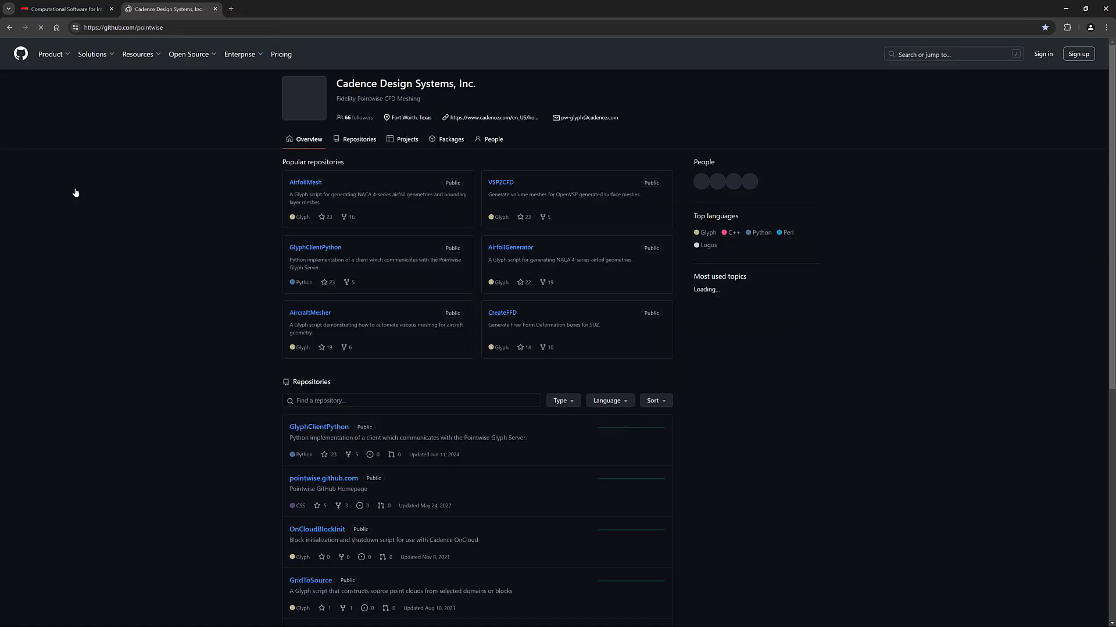
click(333, 399)
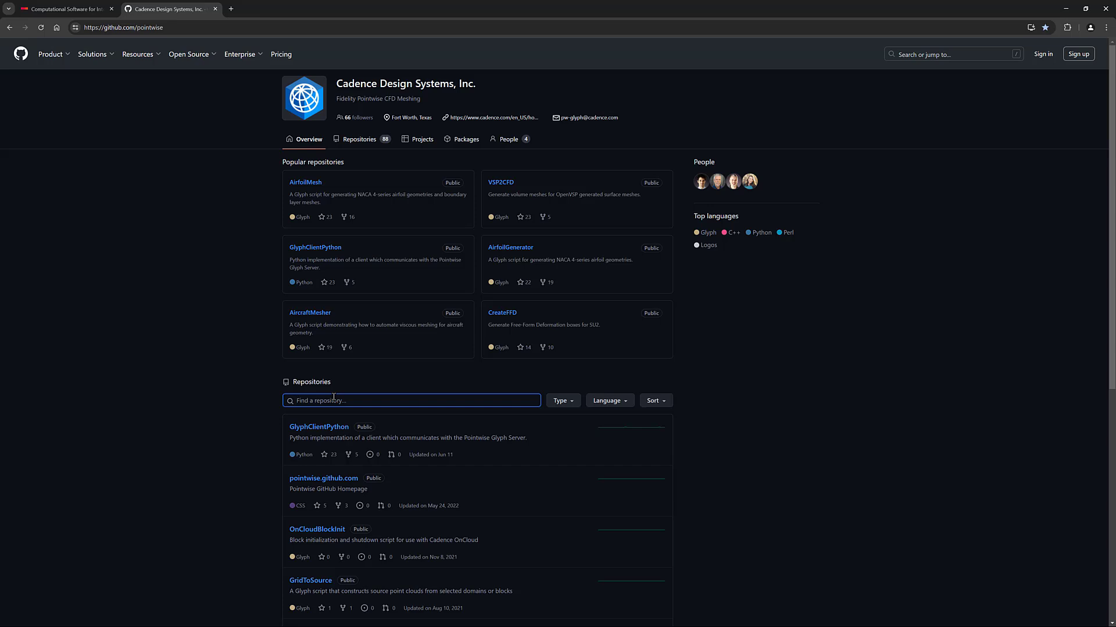
text(butter)
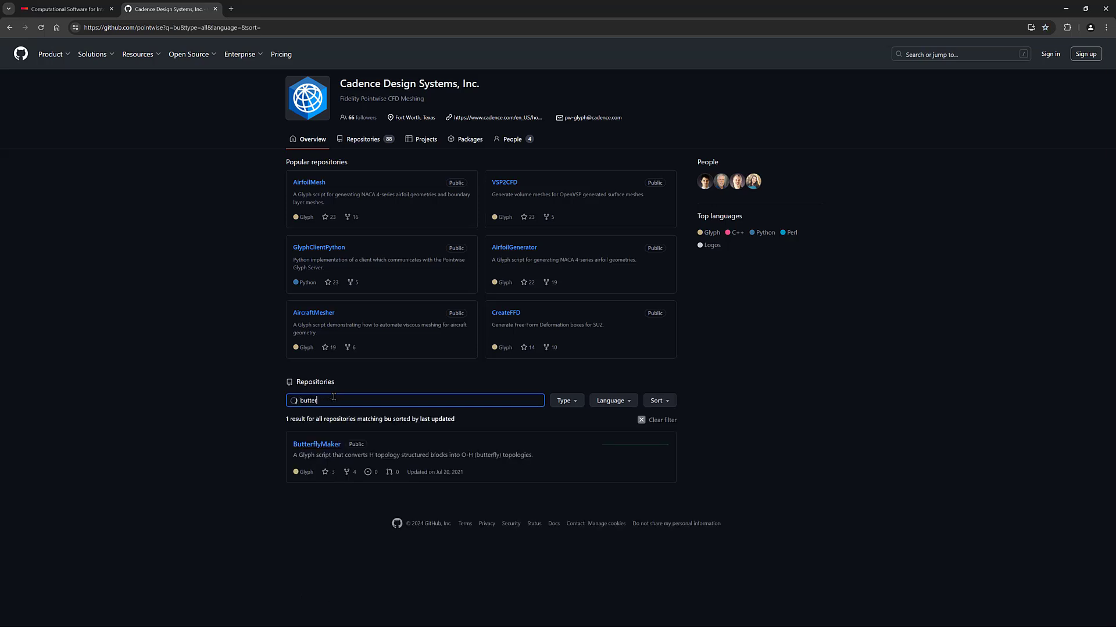
click(316, 446)
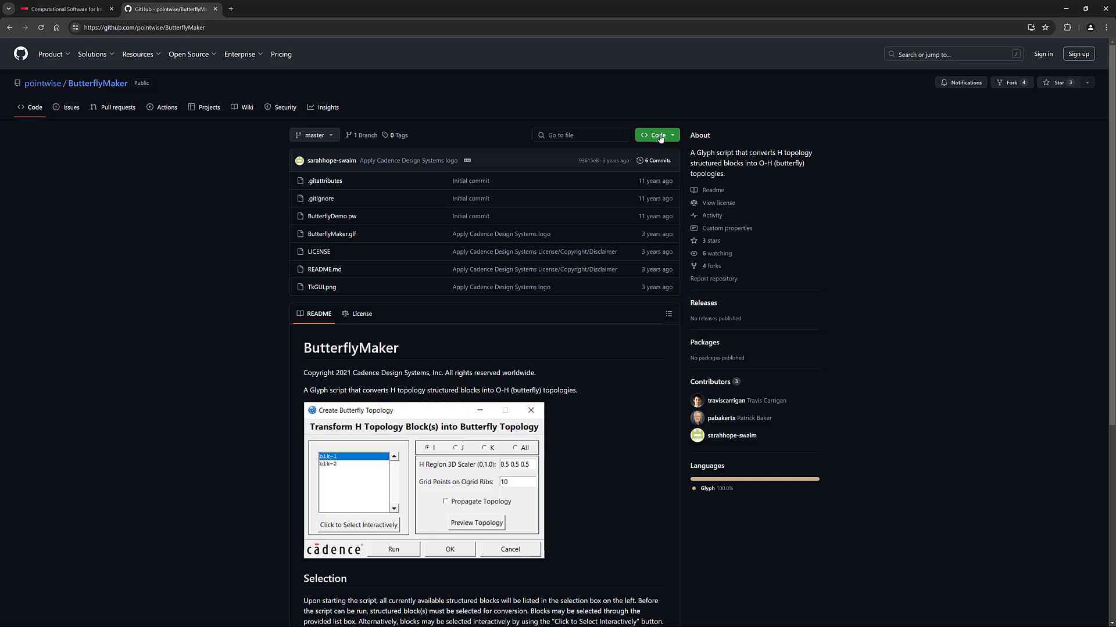
scroll(532, 375, down, 4)
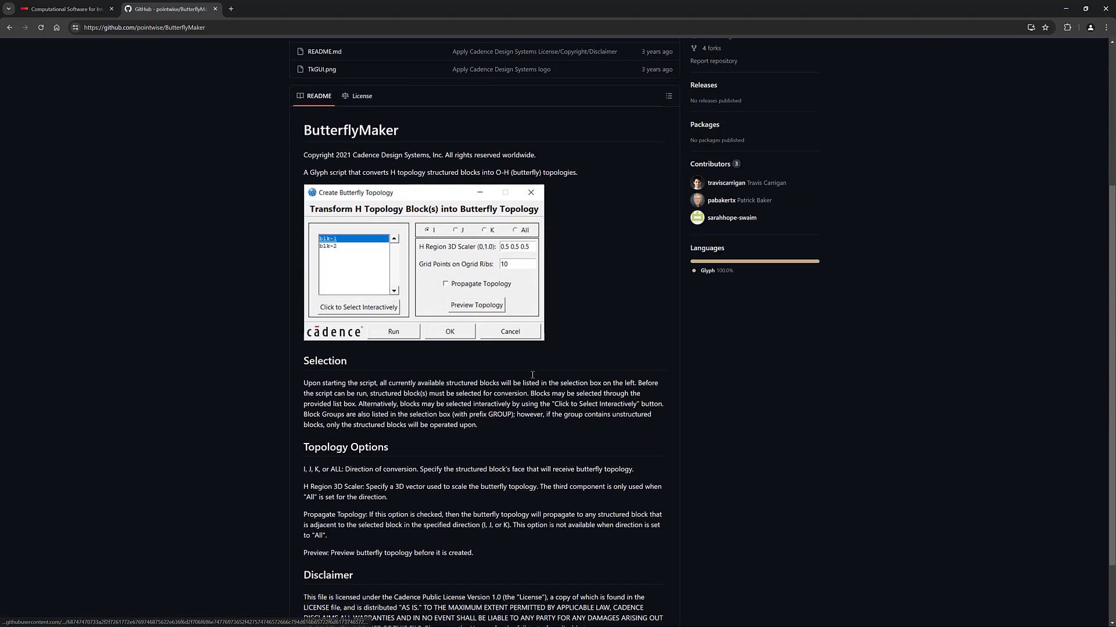
scroll(532, 376, down, 1)
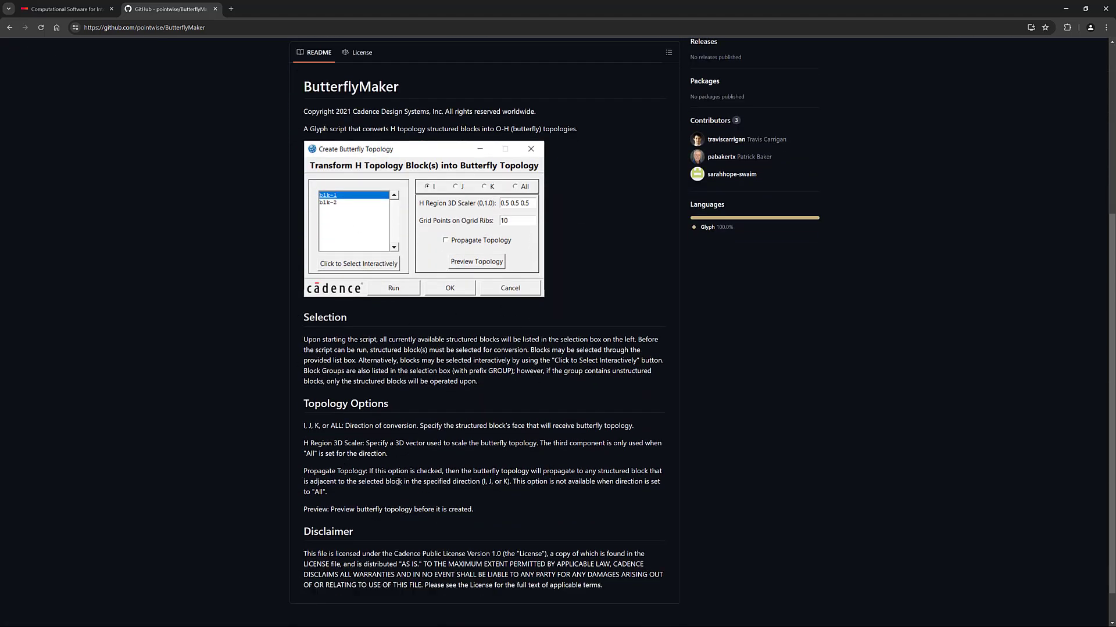